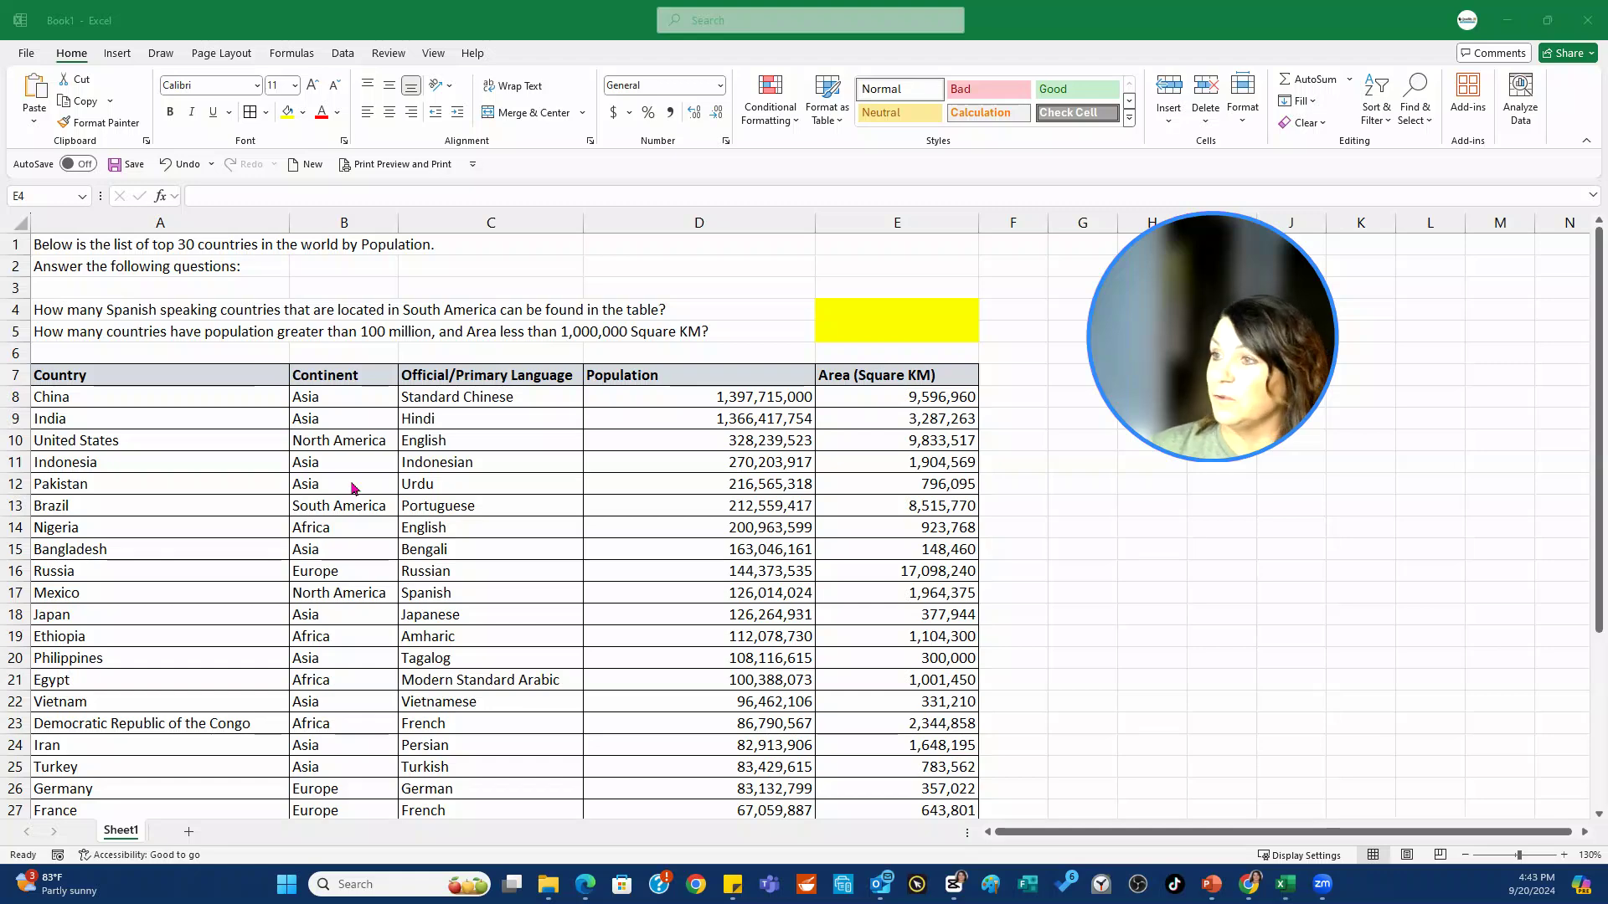
Start a COUNTIFS formula in E4 with the language cells C8:C37 as the first criteria range
{"action": "scroll", "coordinate": [351, 488], "scroll_direction": "down", "scroll_amount": 5}
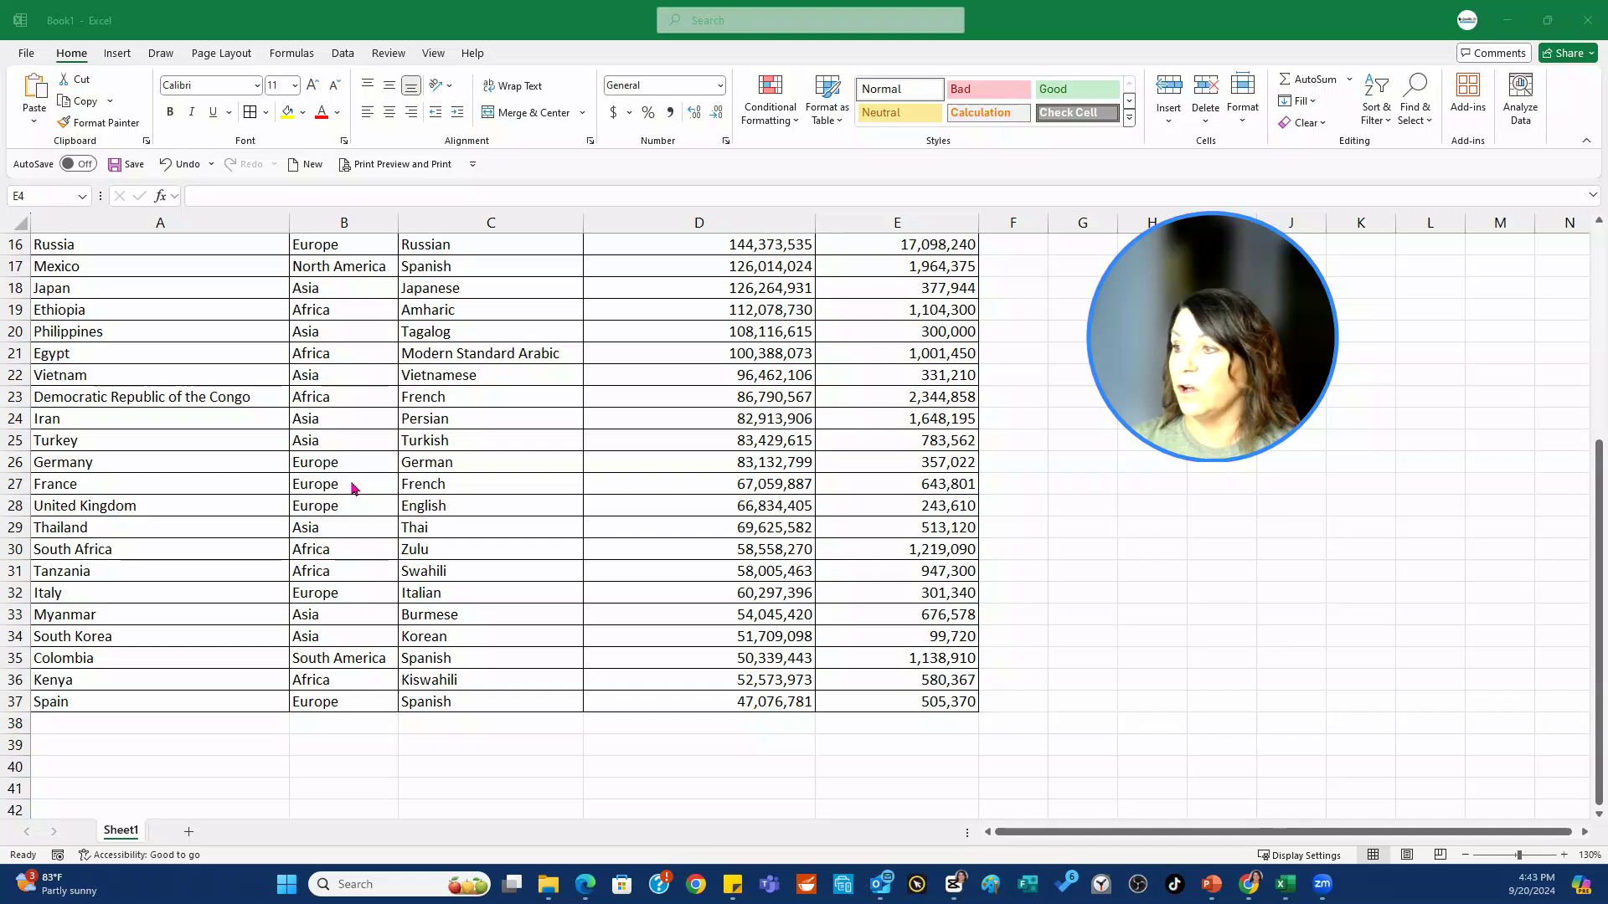
{"action": "scroll", "coordinate": [351, 488], "scroll_direction": "up", "scroll_amount": 5}
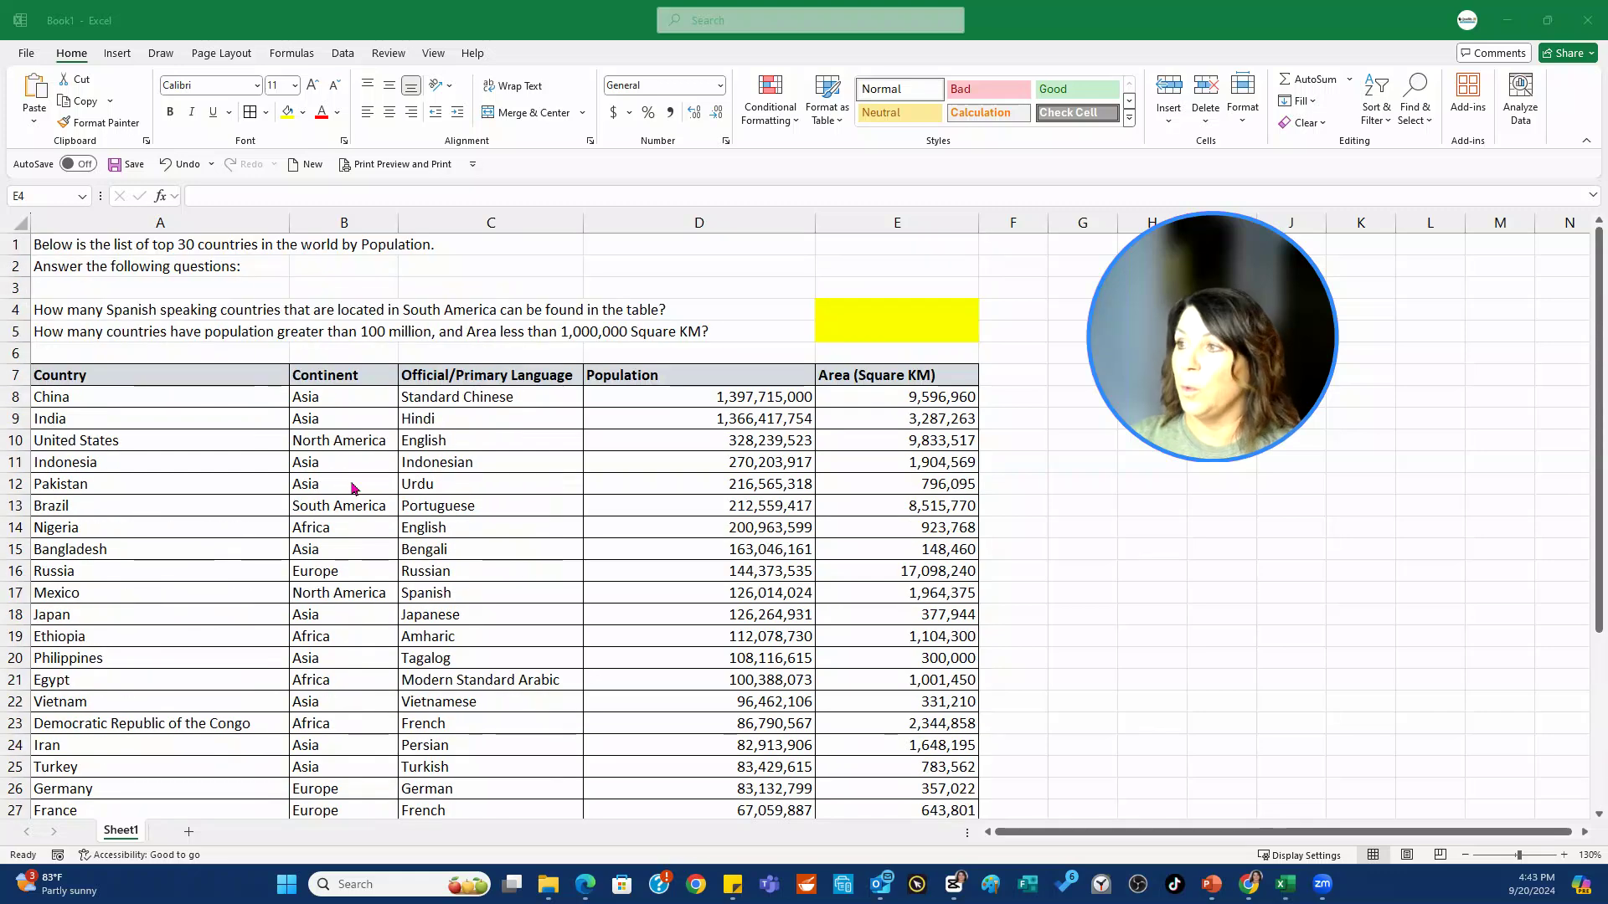
{"action": "left_click", "coordinate": [866, 314]}
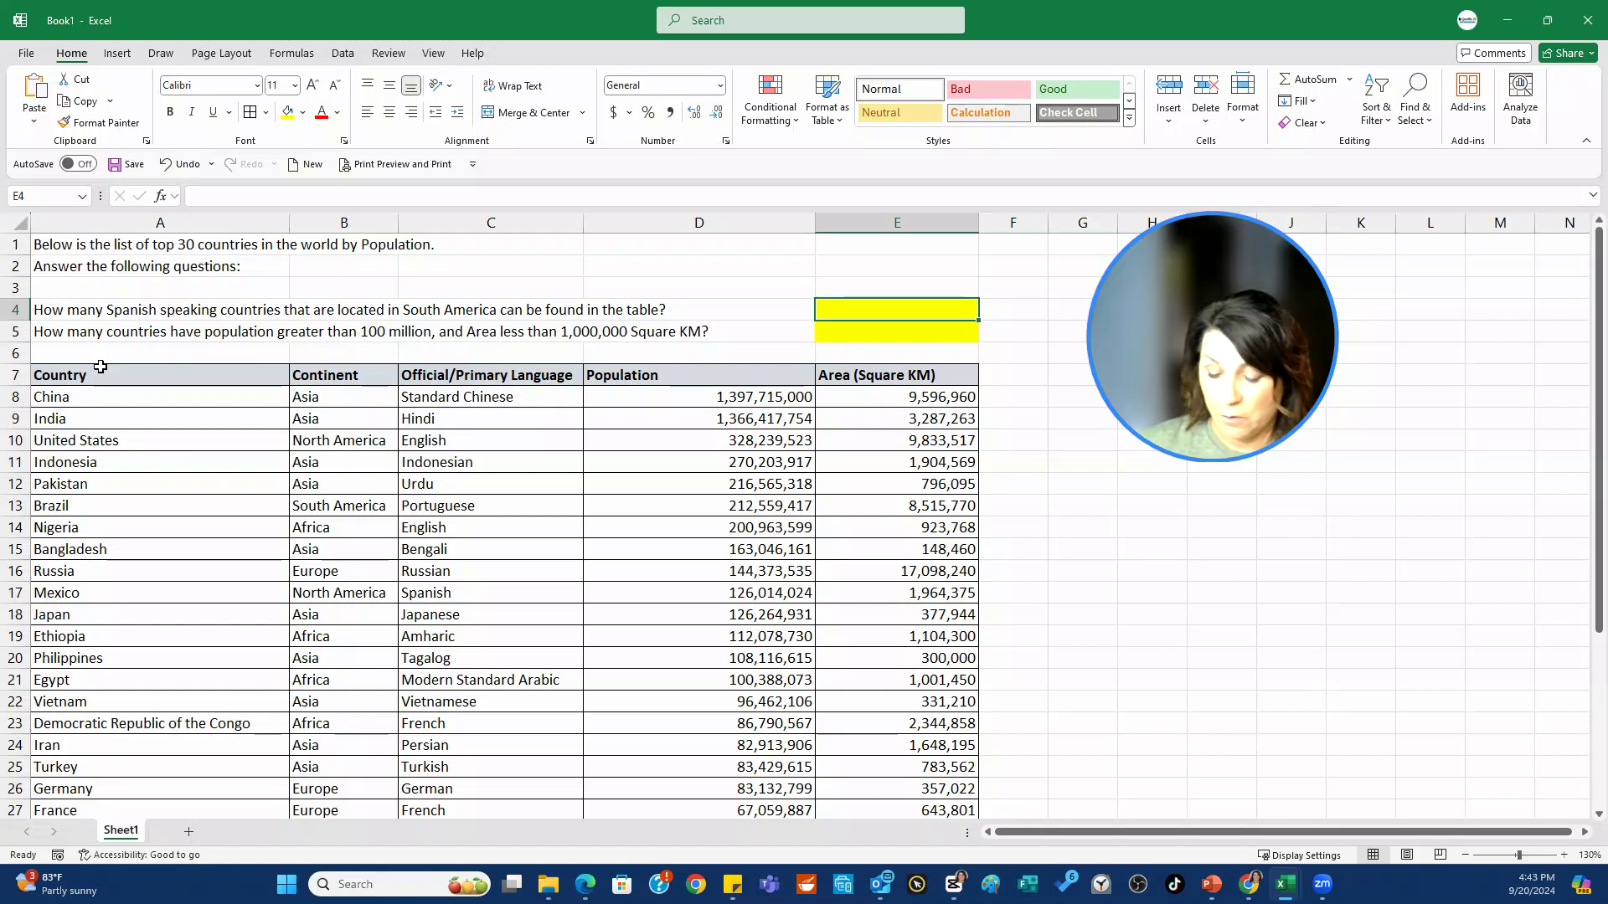
{"action": "type", "text": "="}
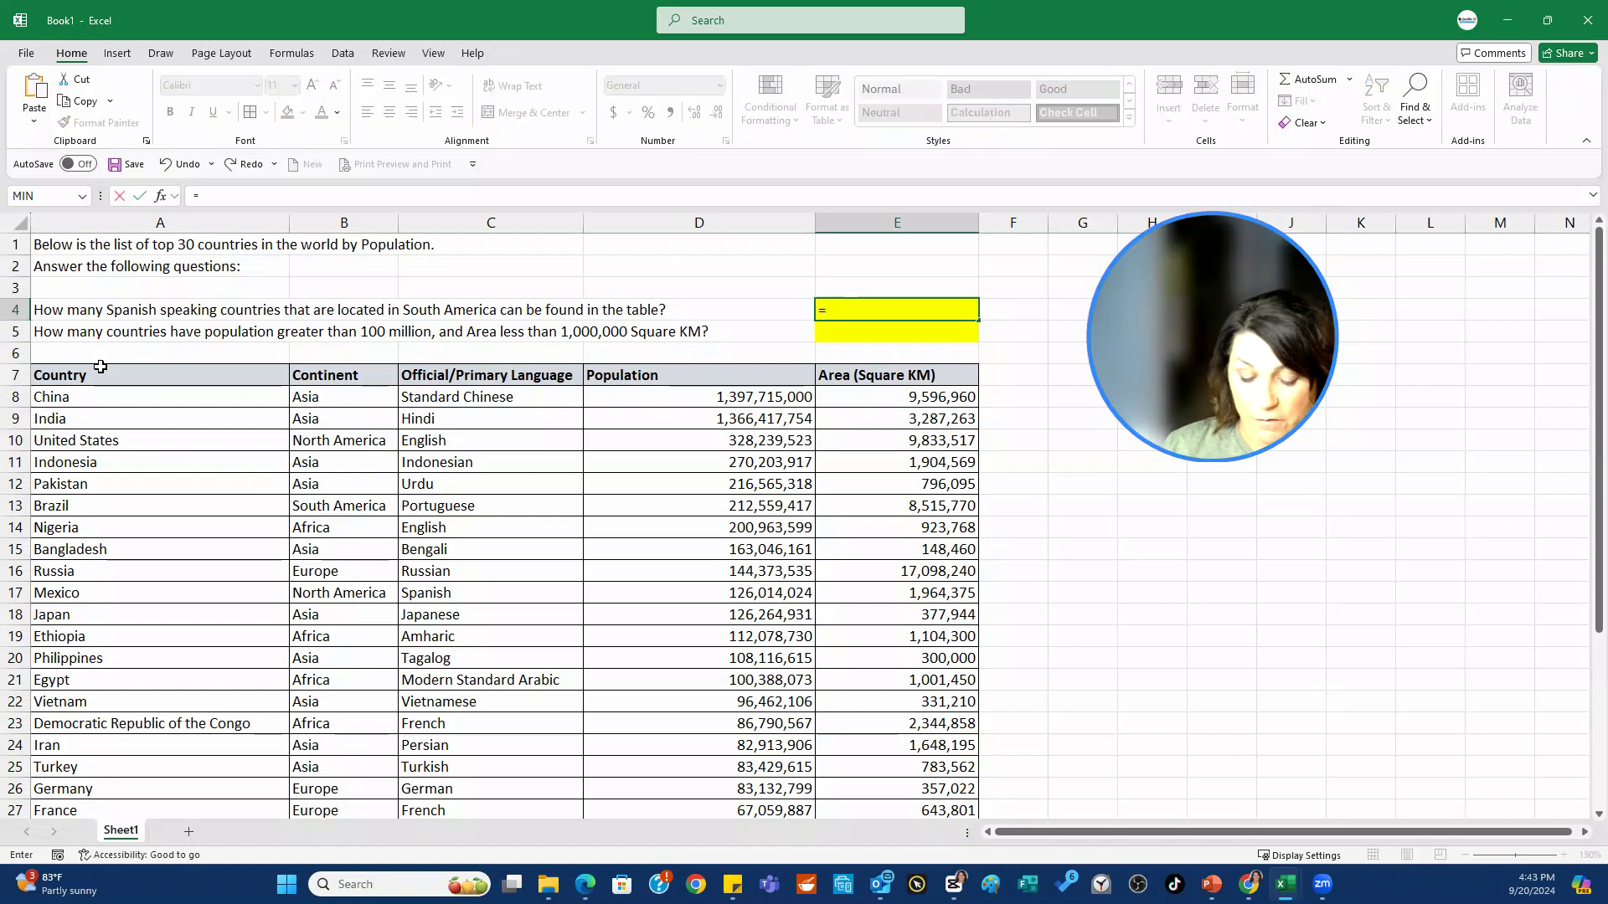
{"action": "type", "text": "coun"}
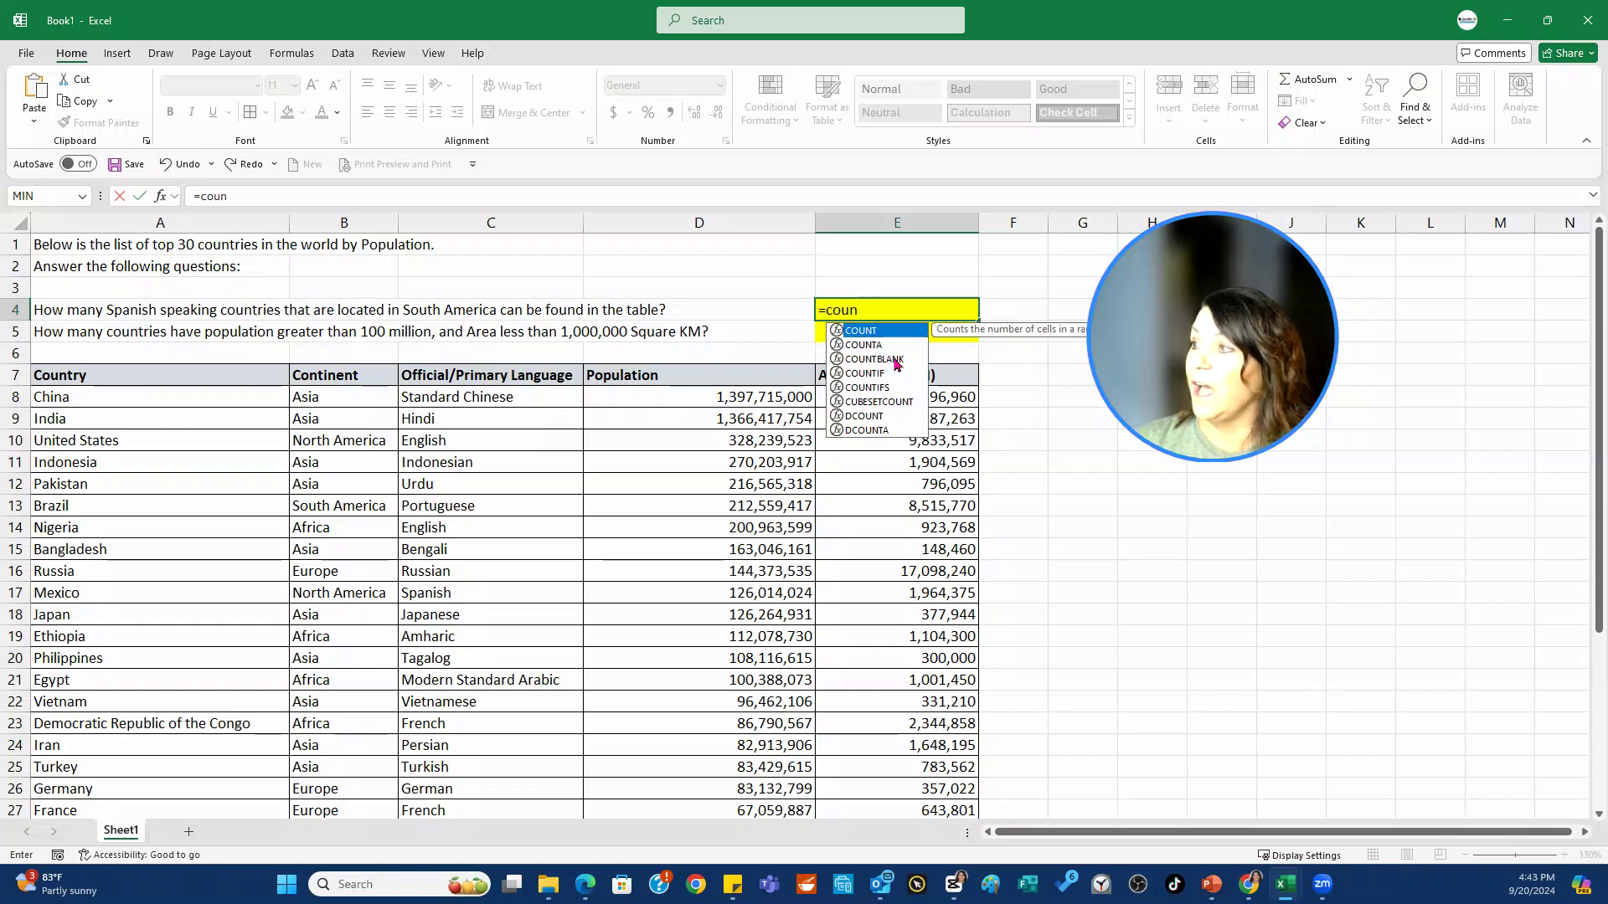
{"action": "double_click", "coordinate": [878, 390]}
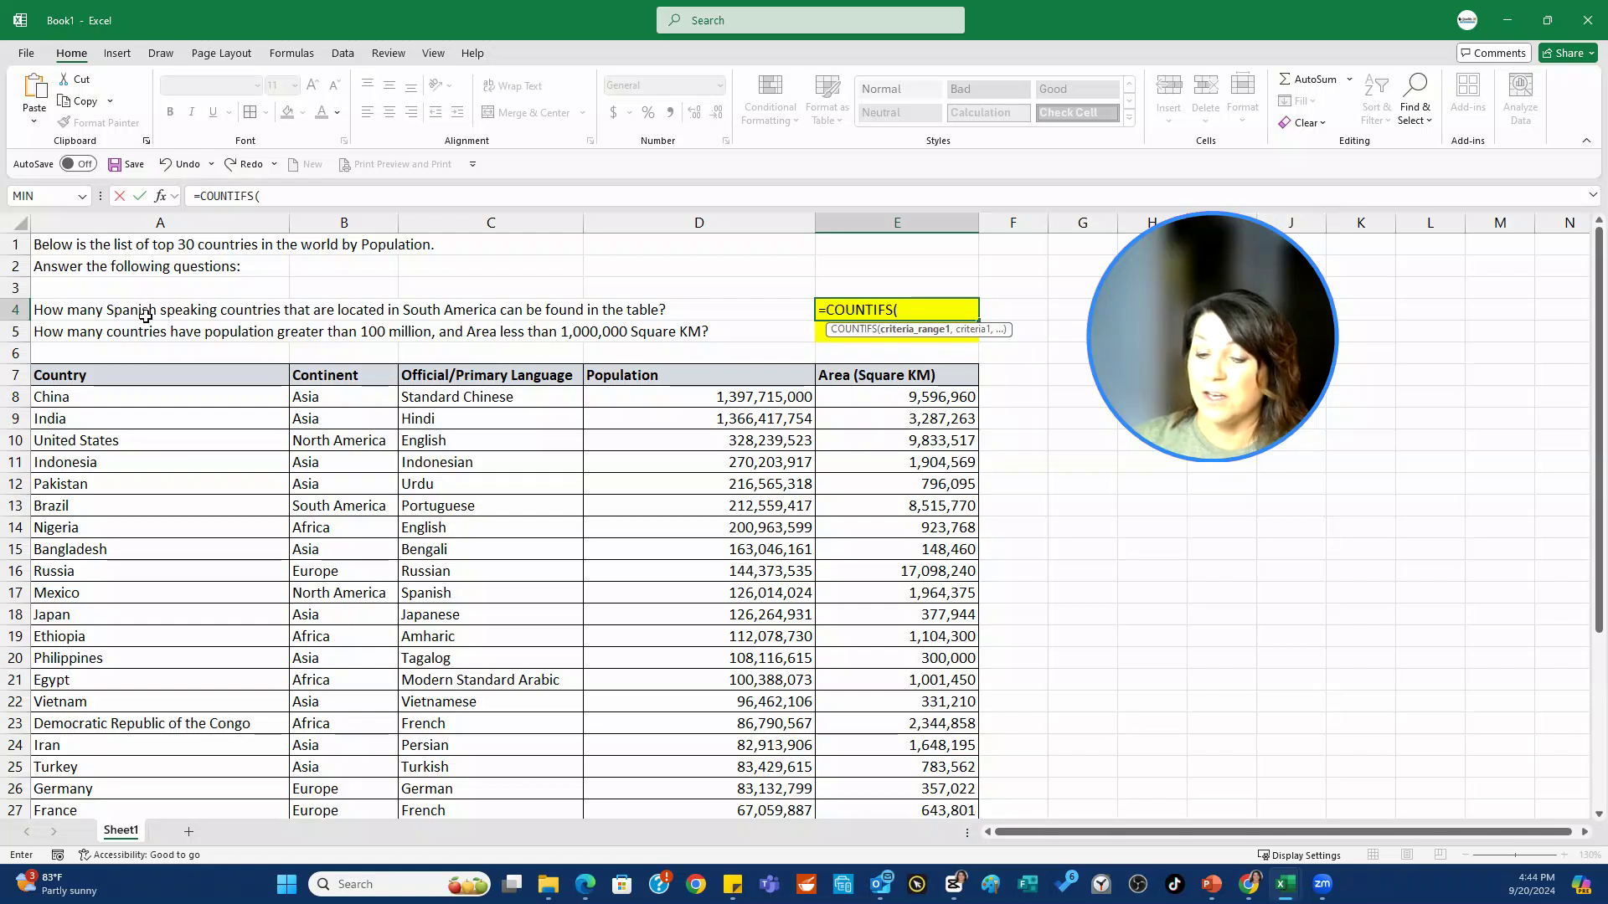
{"action": "left_click", "coordinate": [466, 402]}
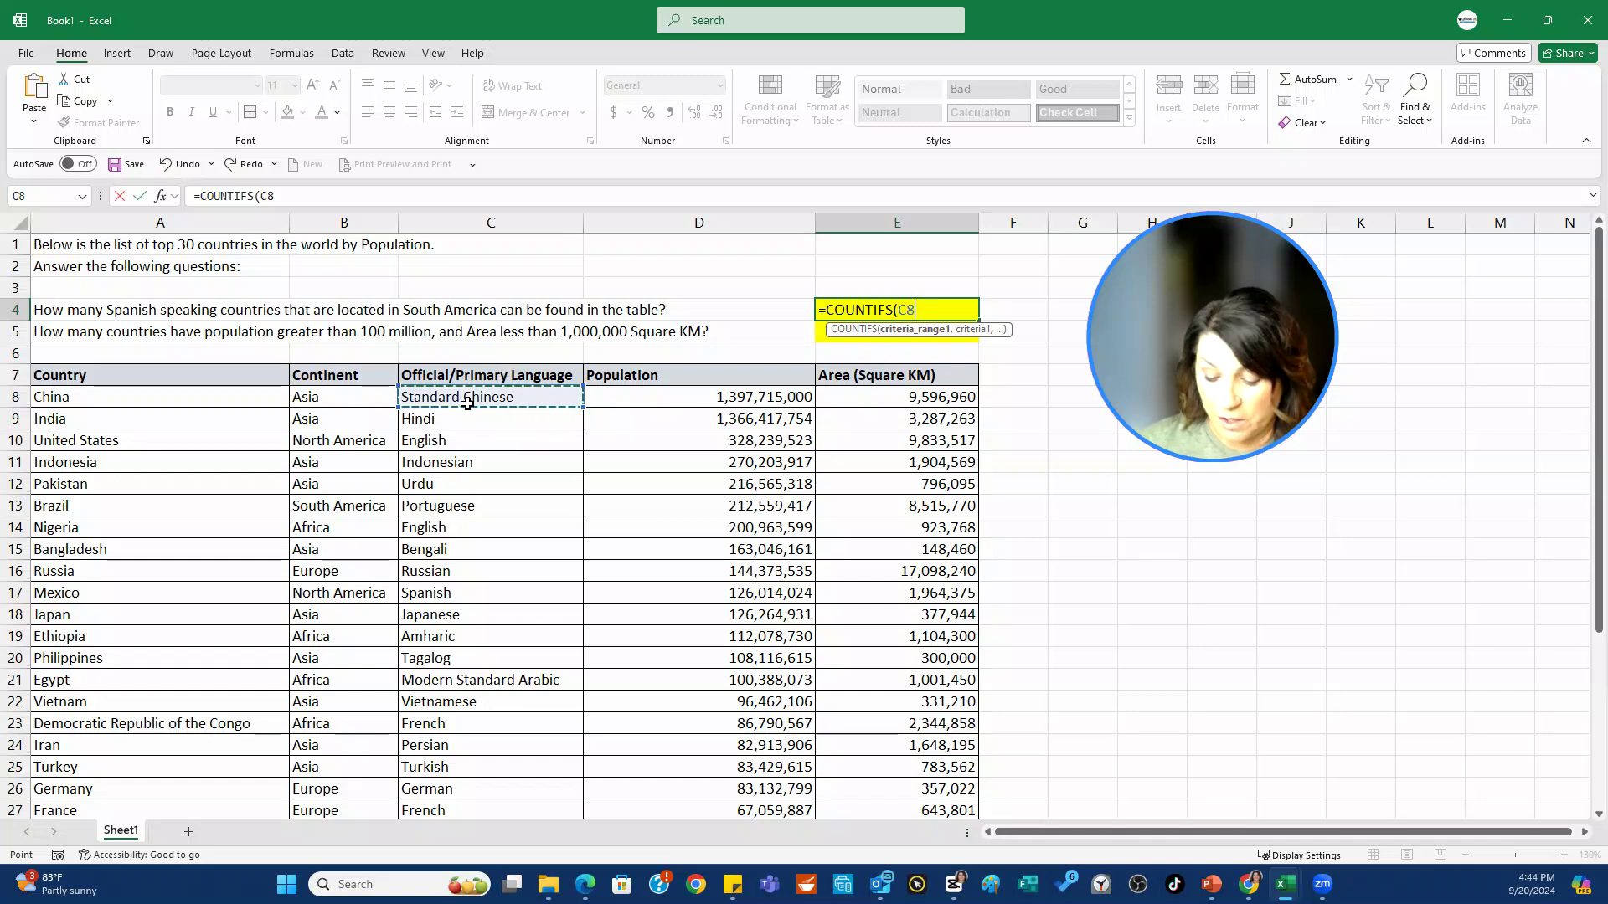
{"action": "key", "text": "ctrl+shift+Down"}
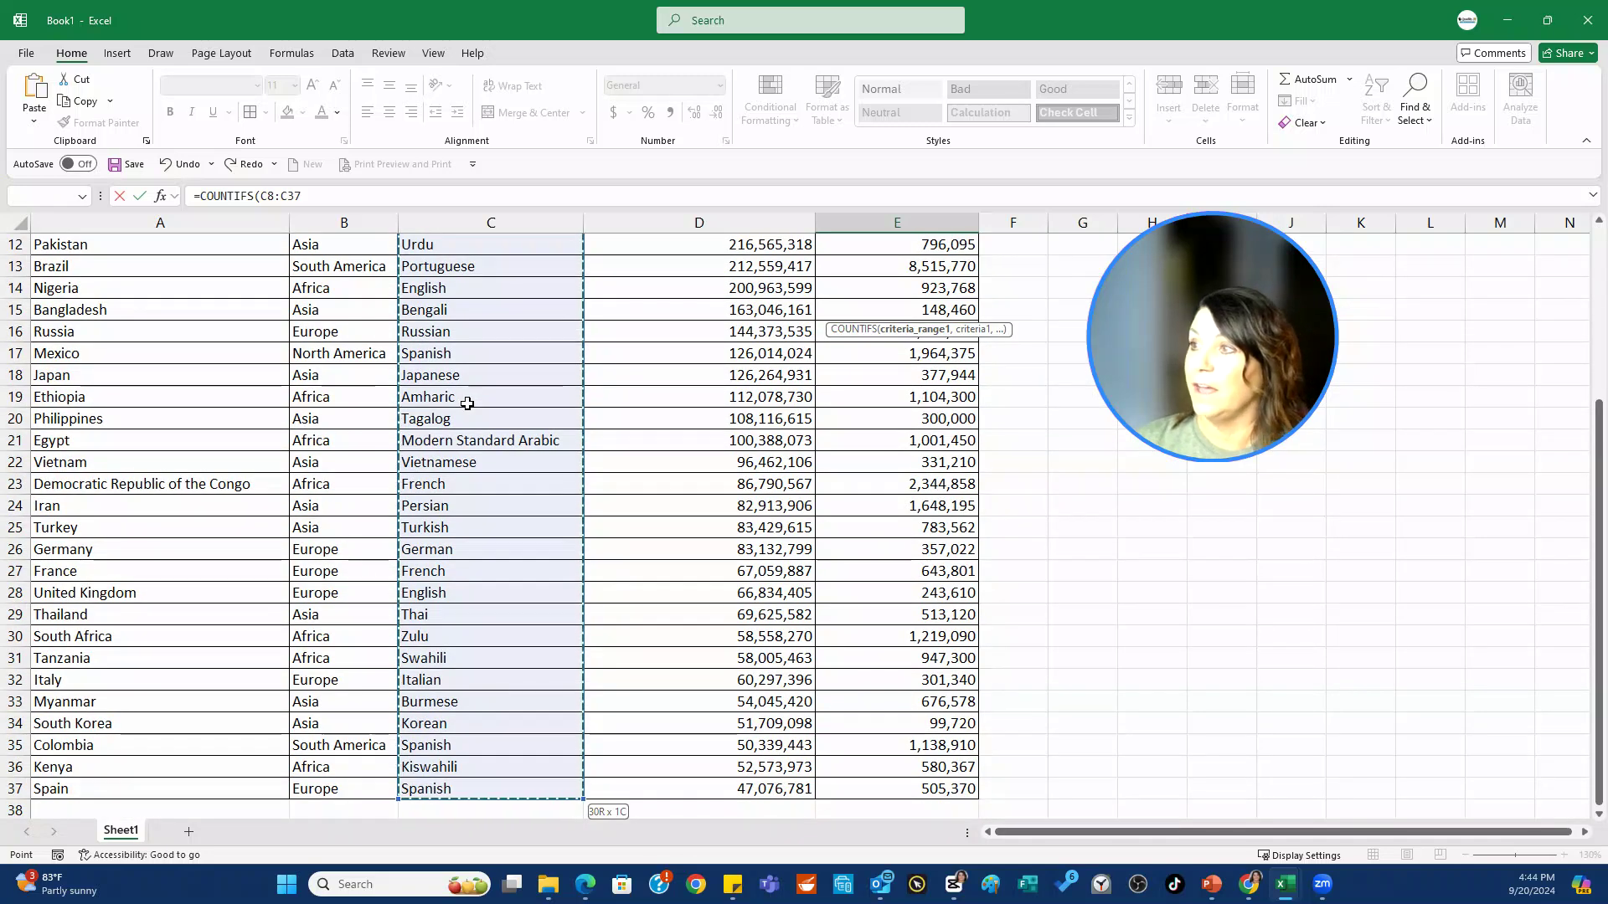
{"action": "scroll", "coordinate": [467, 403], "scroll_direction": "up", "scroll_amount": 3}
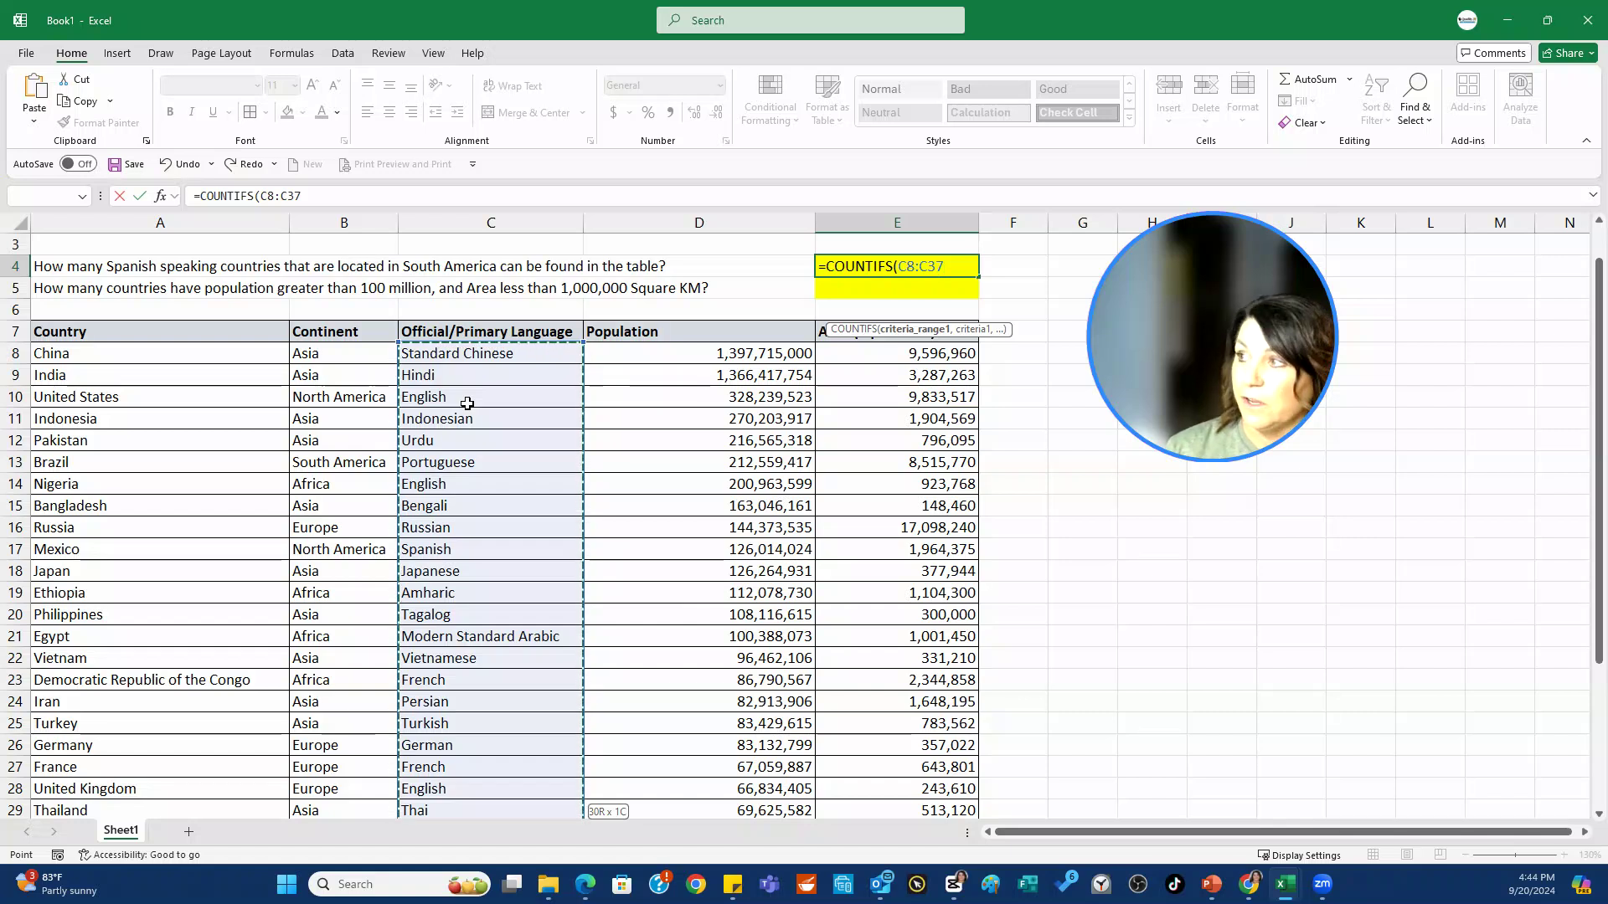
Set the first criterion of the E4 COUNTIFS formula to "Spanish"
{"action": "type", "text": ","}
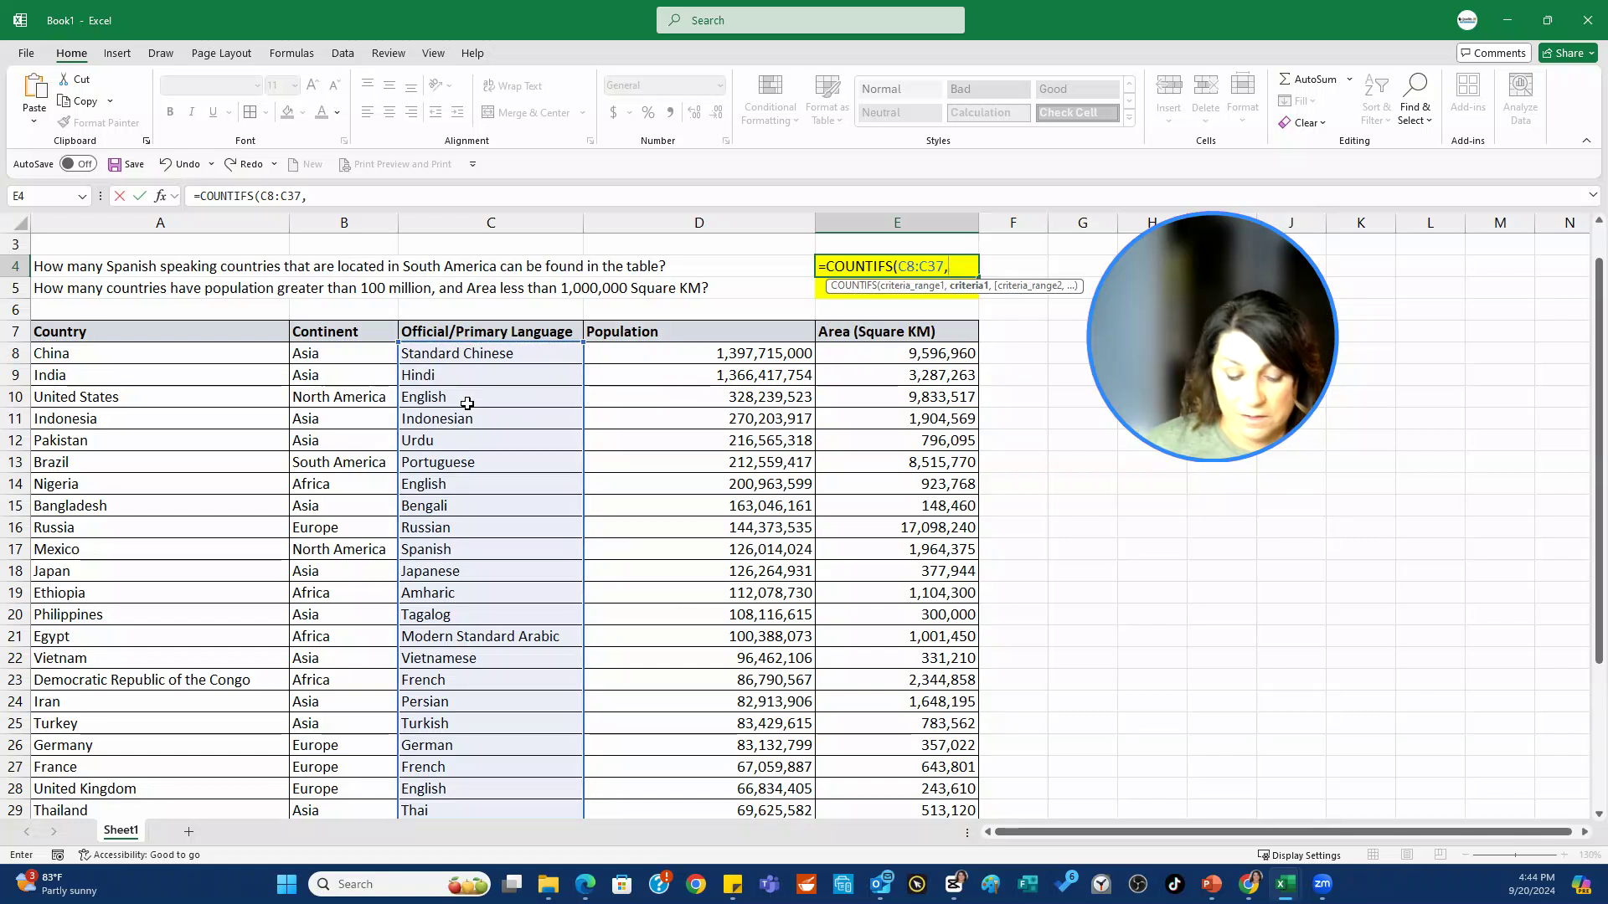
{"action": "type", "text": "\"S"}
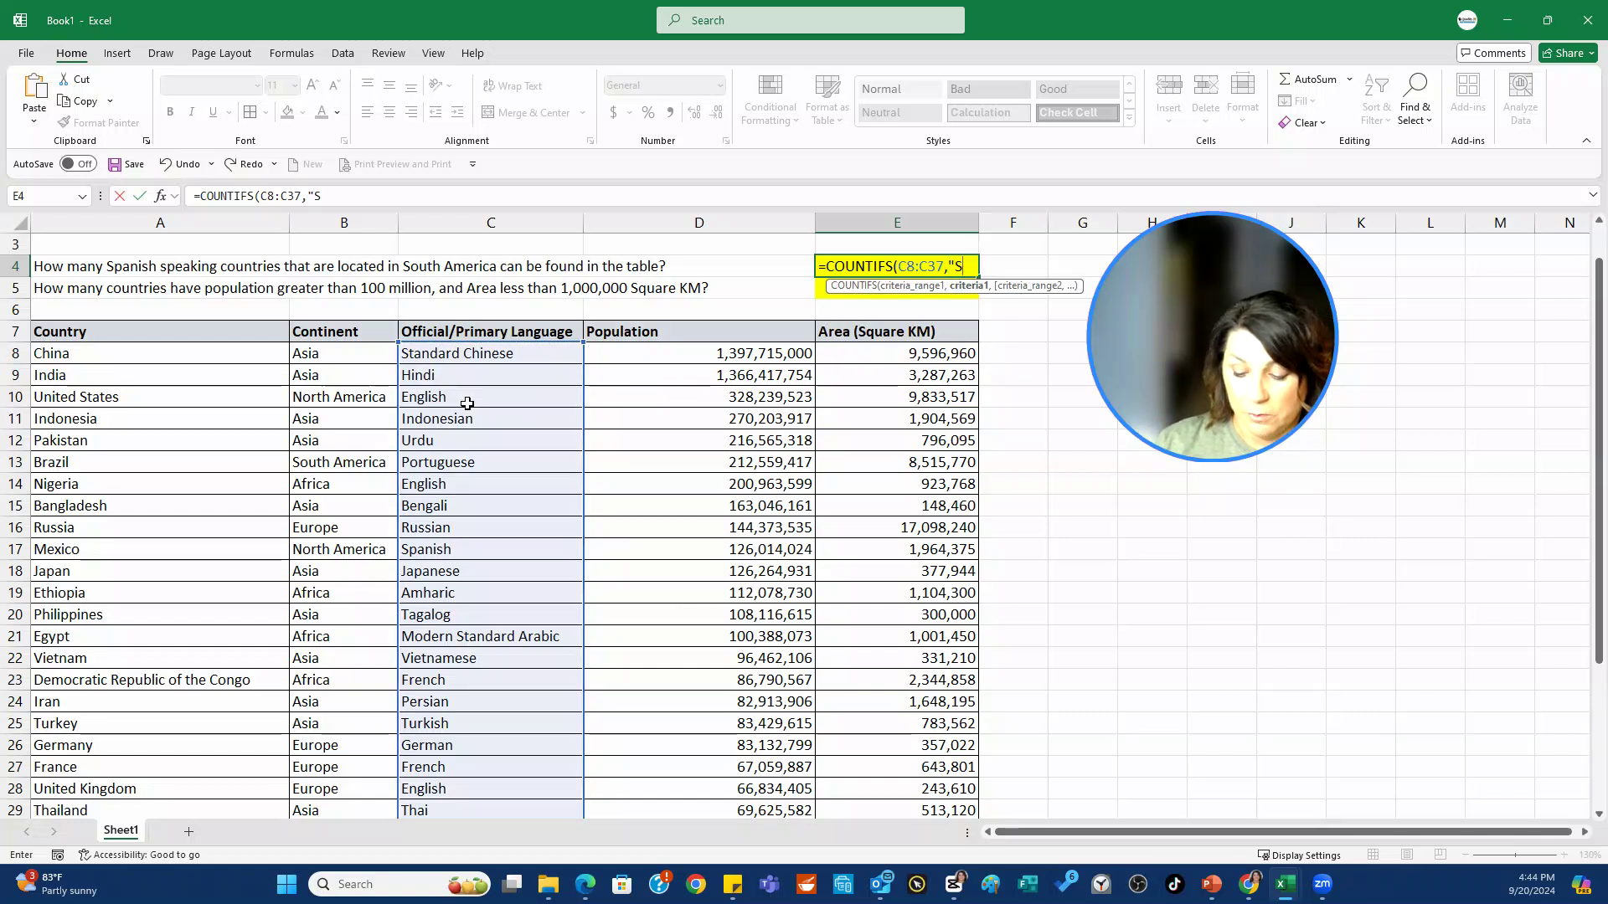
{"action": "type", "text": "panish"}
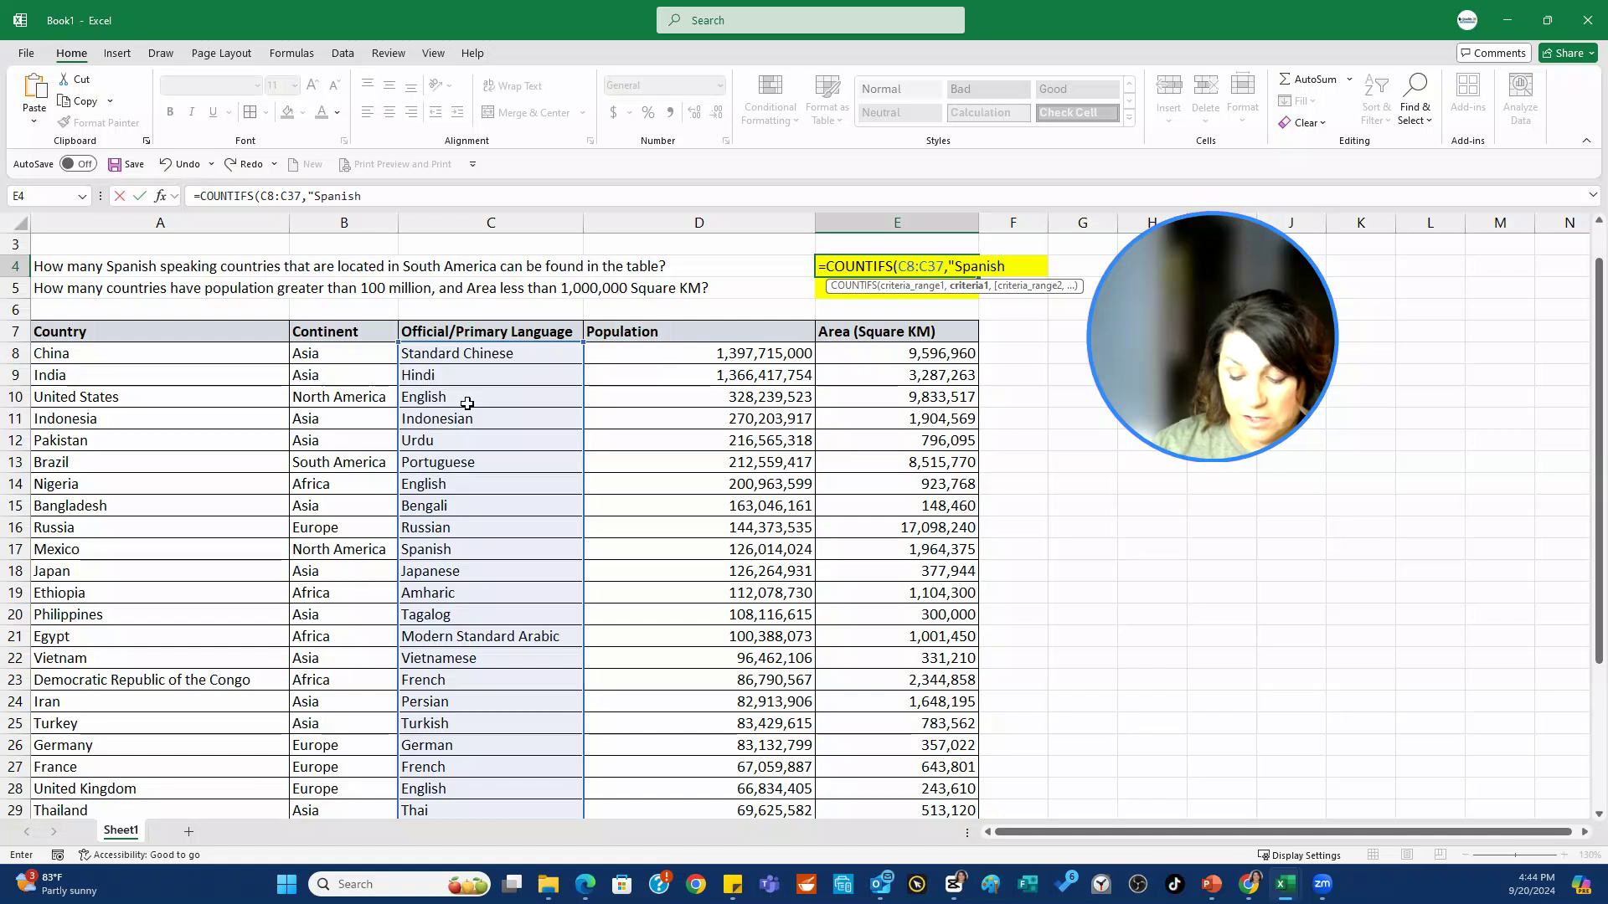
{"action": "type", "text": "\""}
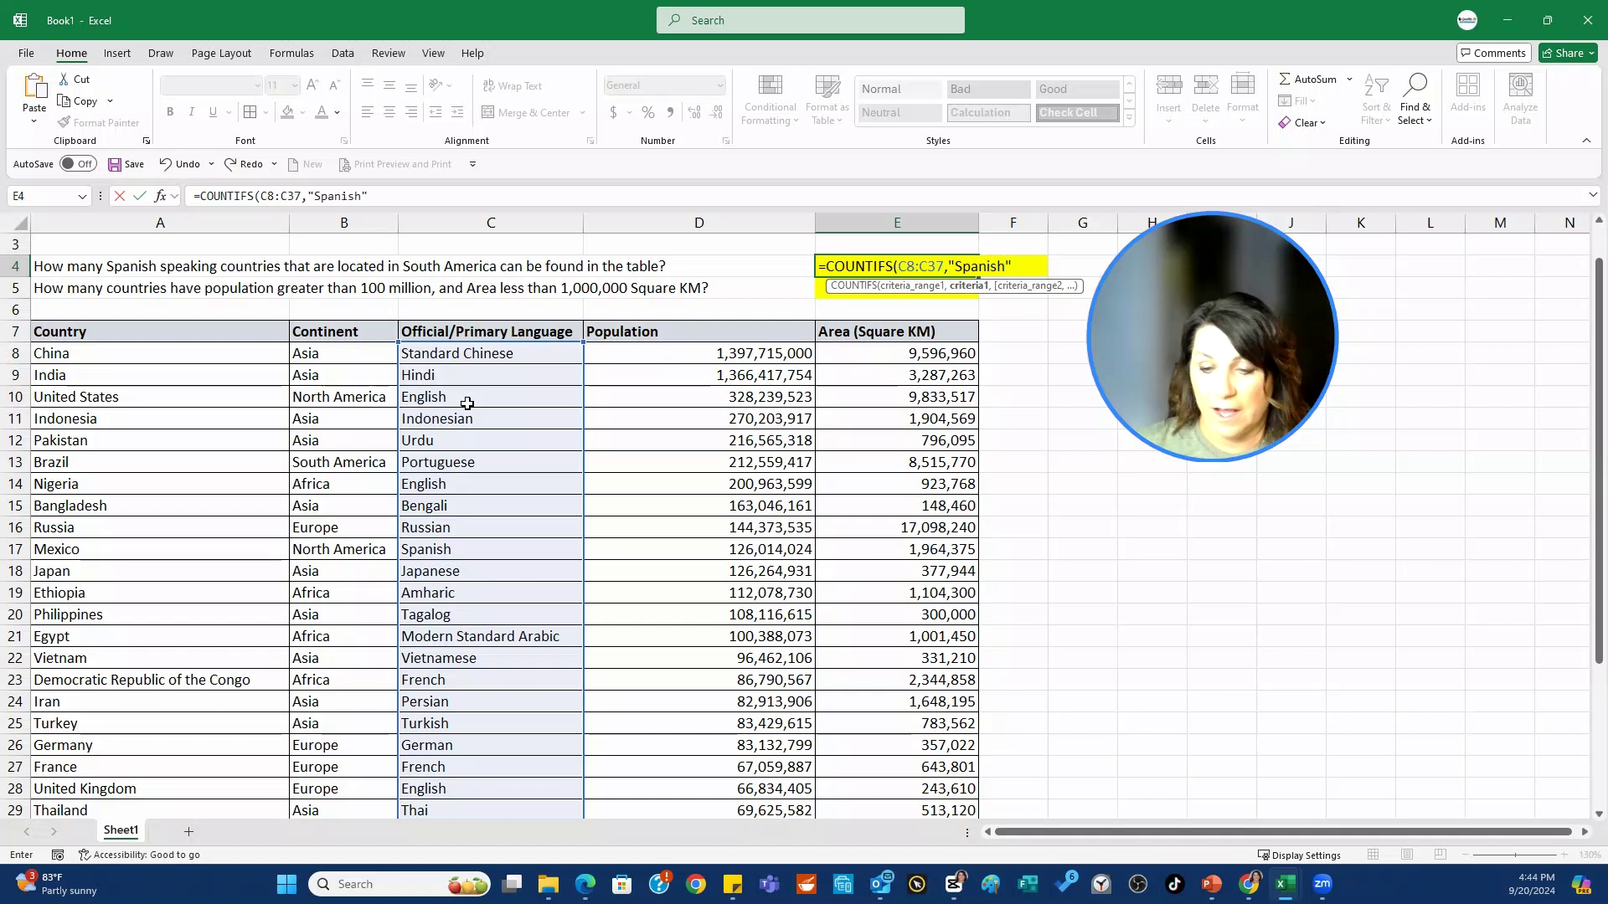
{"action": "type", "text": ","}
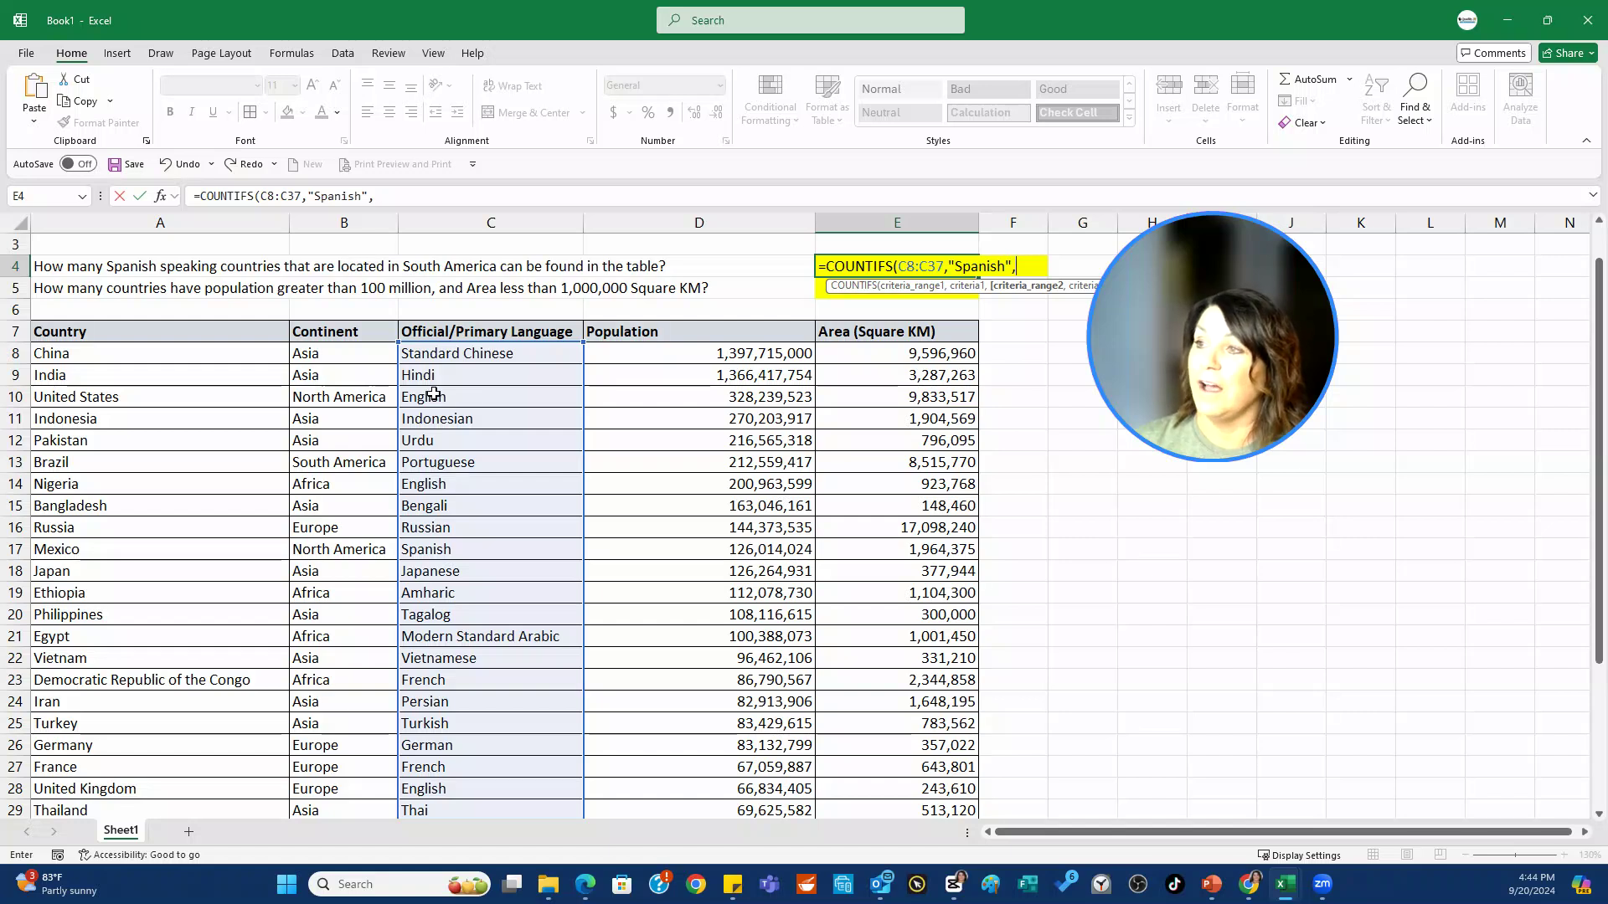
Add continent range B8:B37 with the criterion "South America" to the E4 formula and complete it
{"action": "left_click", "coordinate": [354, 356]}
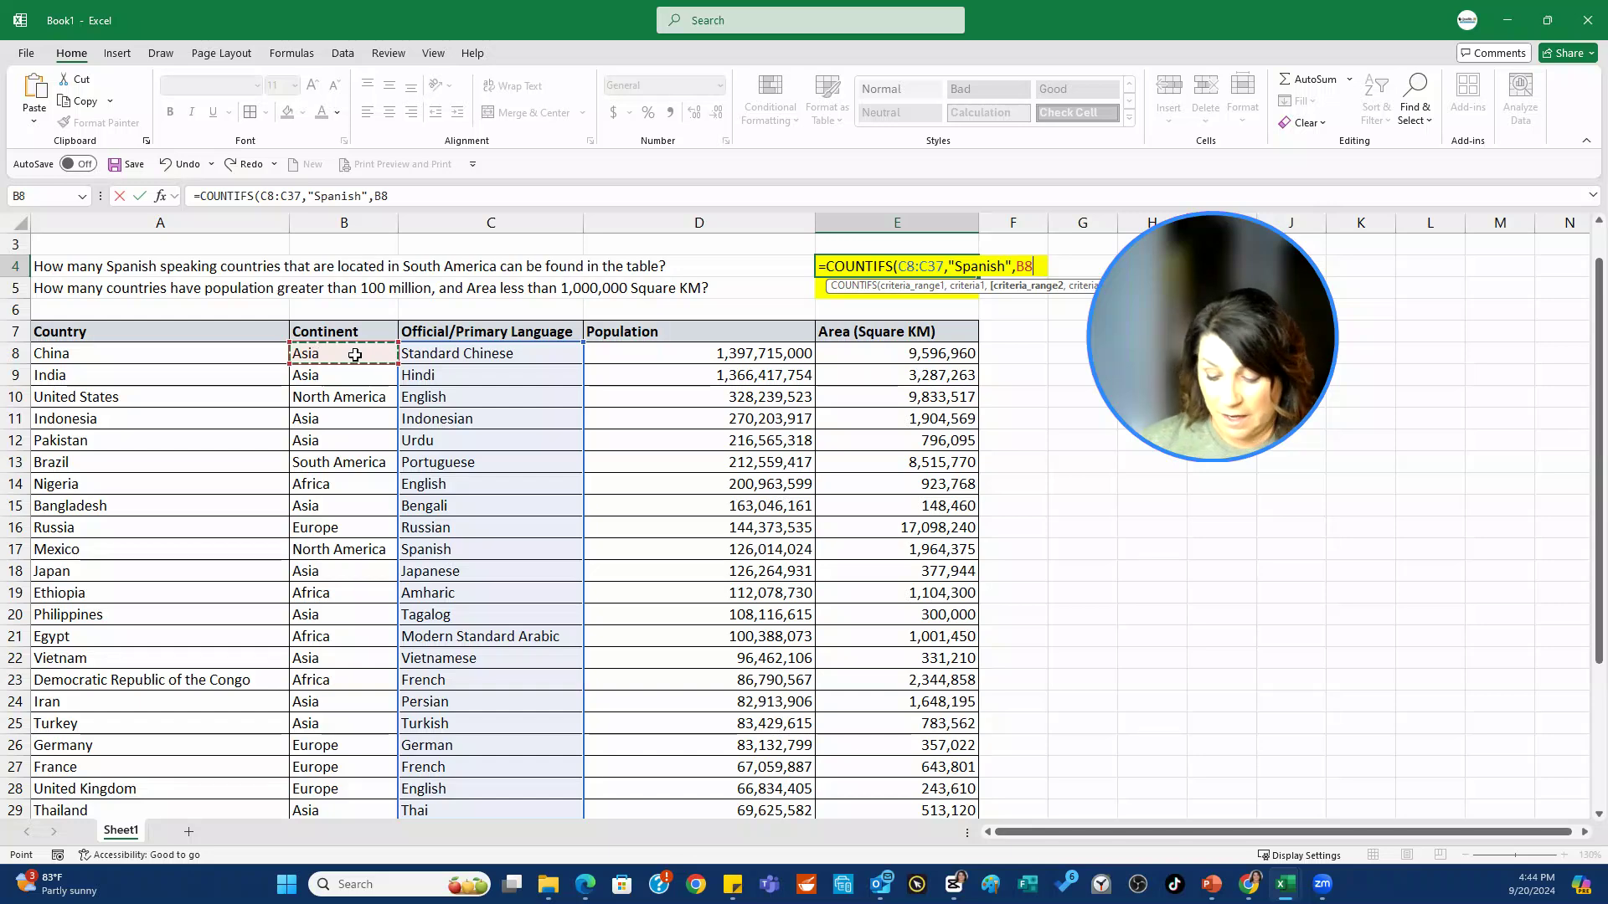
{"action": "key", "text": "ctrl+shift+Down"}
{"action": "scroll", "coordinate": [399, 353], "scroll_direction": "up", "scroll_amount": 3}
{"action": "scroll", "coordinate": [400, 353], "scroll_direction": "up", "scroll_amount": 1}
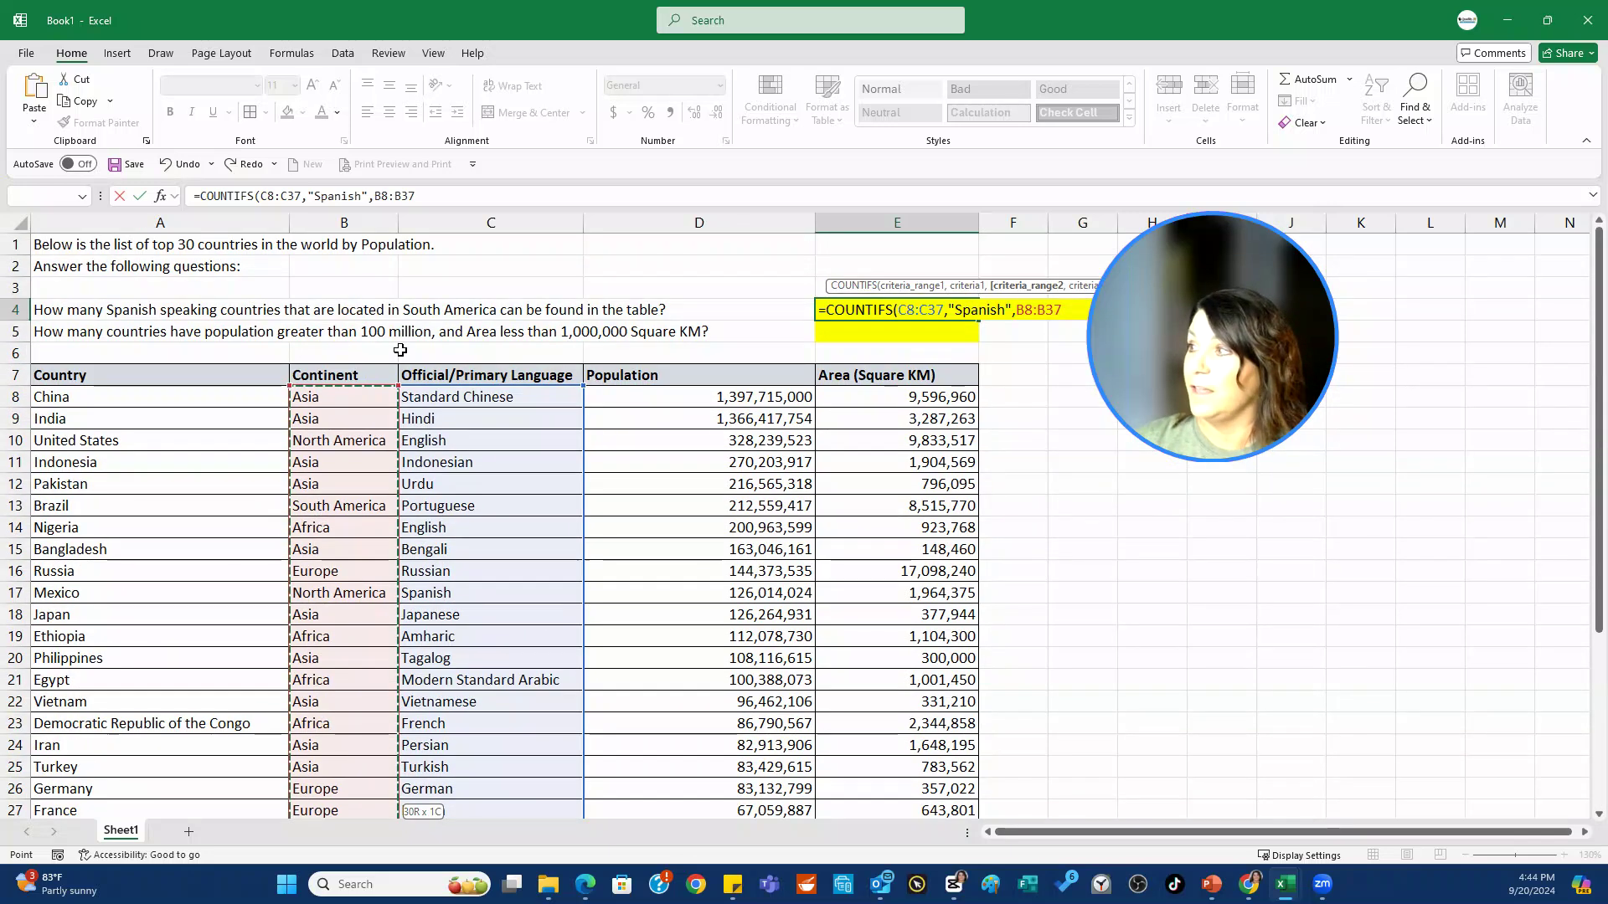
{"action": "type", "text": ",\""}
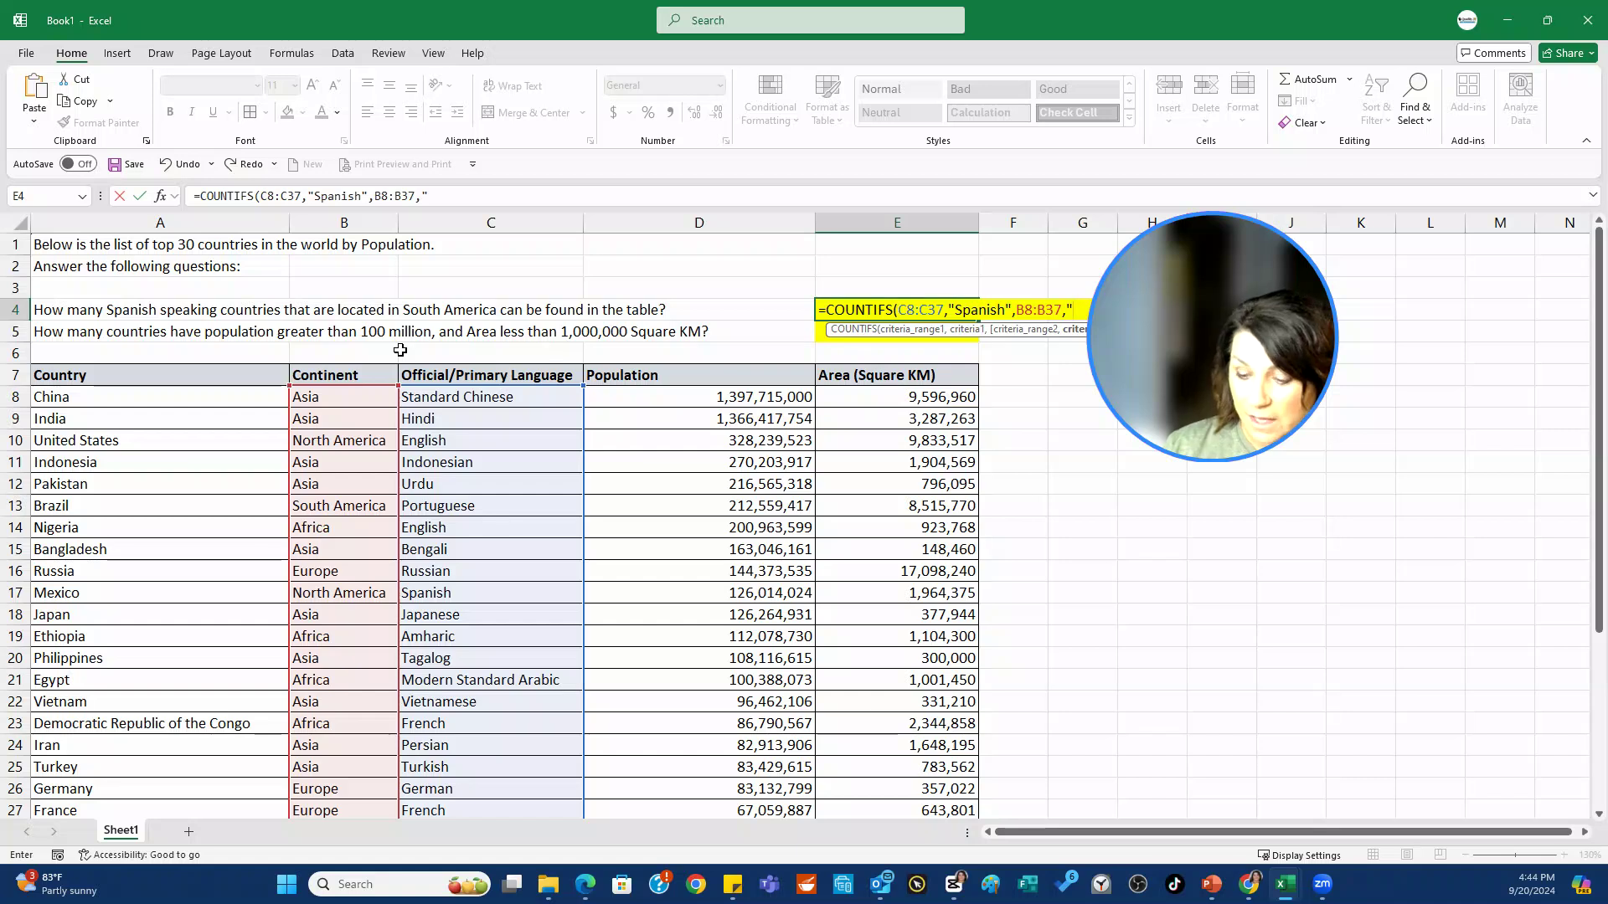
{"action": "type", "text": "SouthA"}
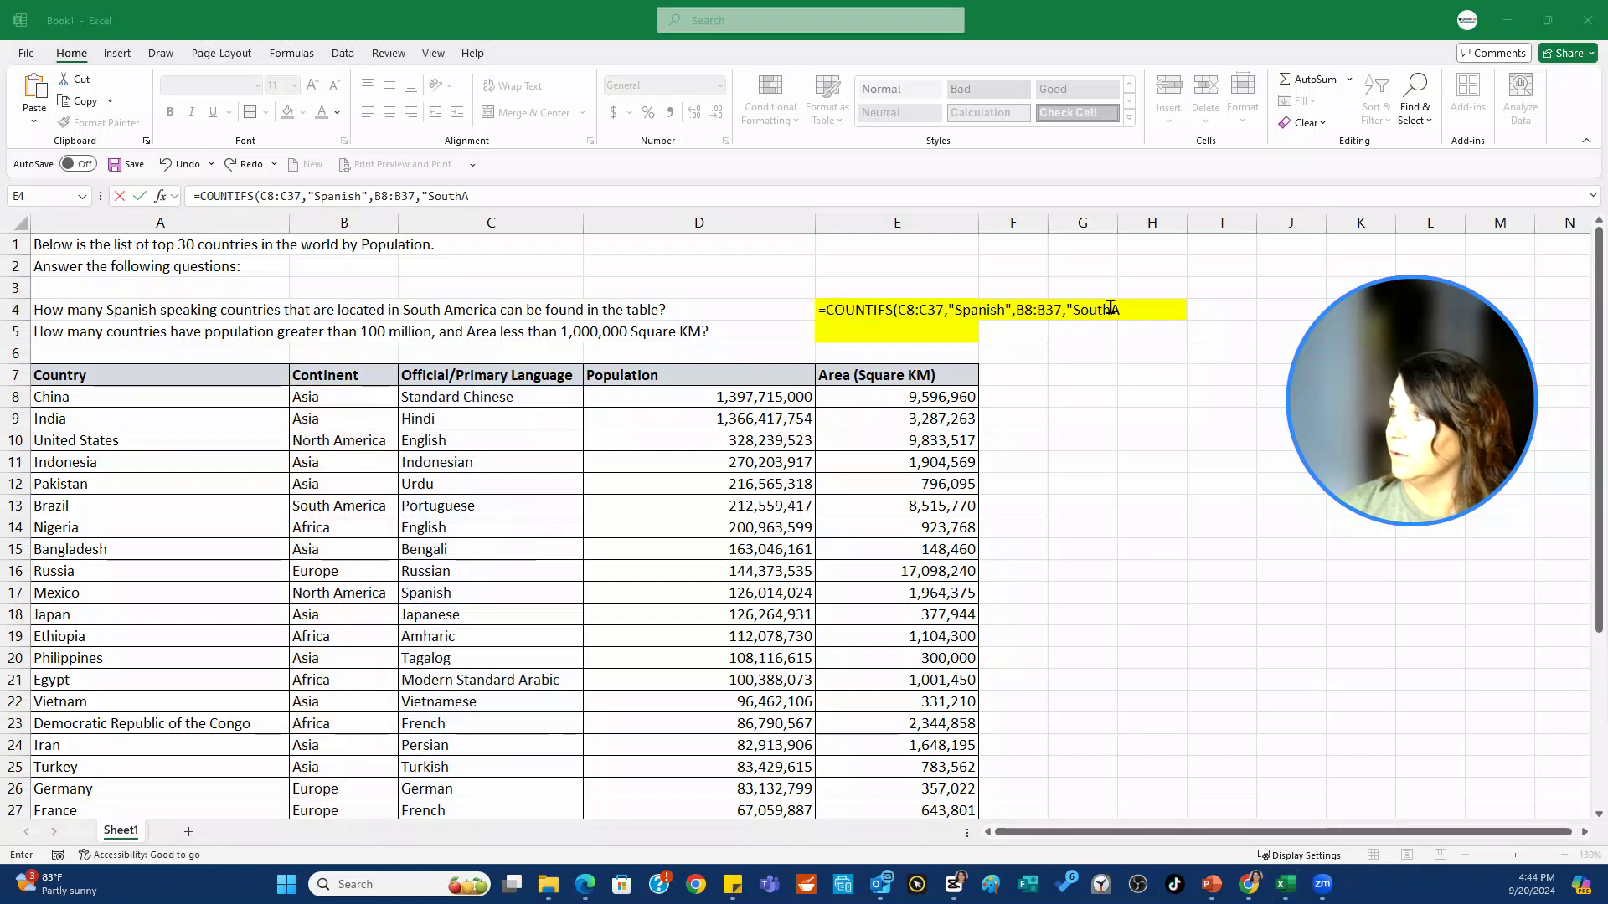
{"action": "key", "text": "BackSpace"}
{"action": "type", "text": "America"}
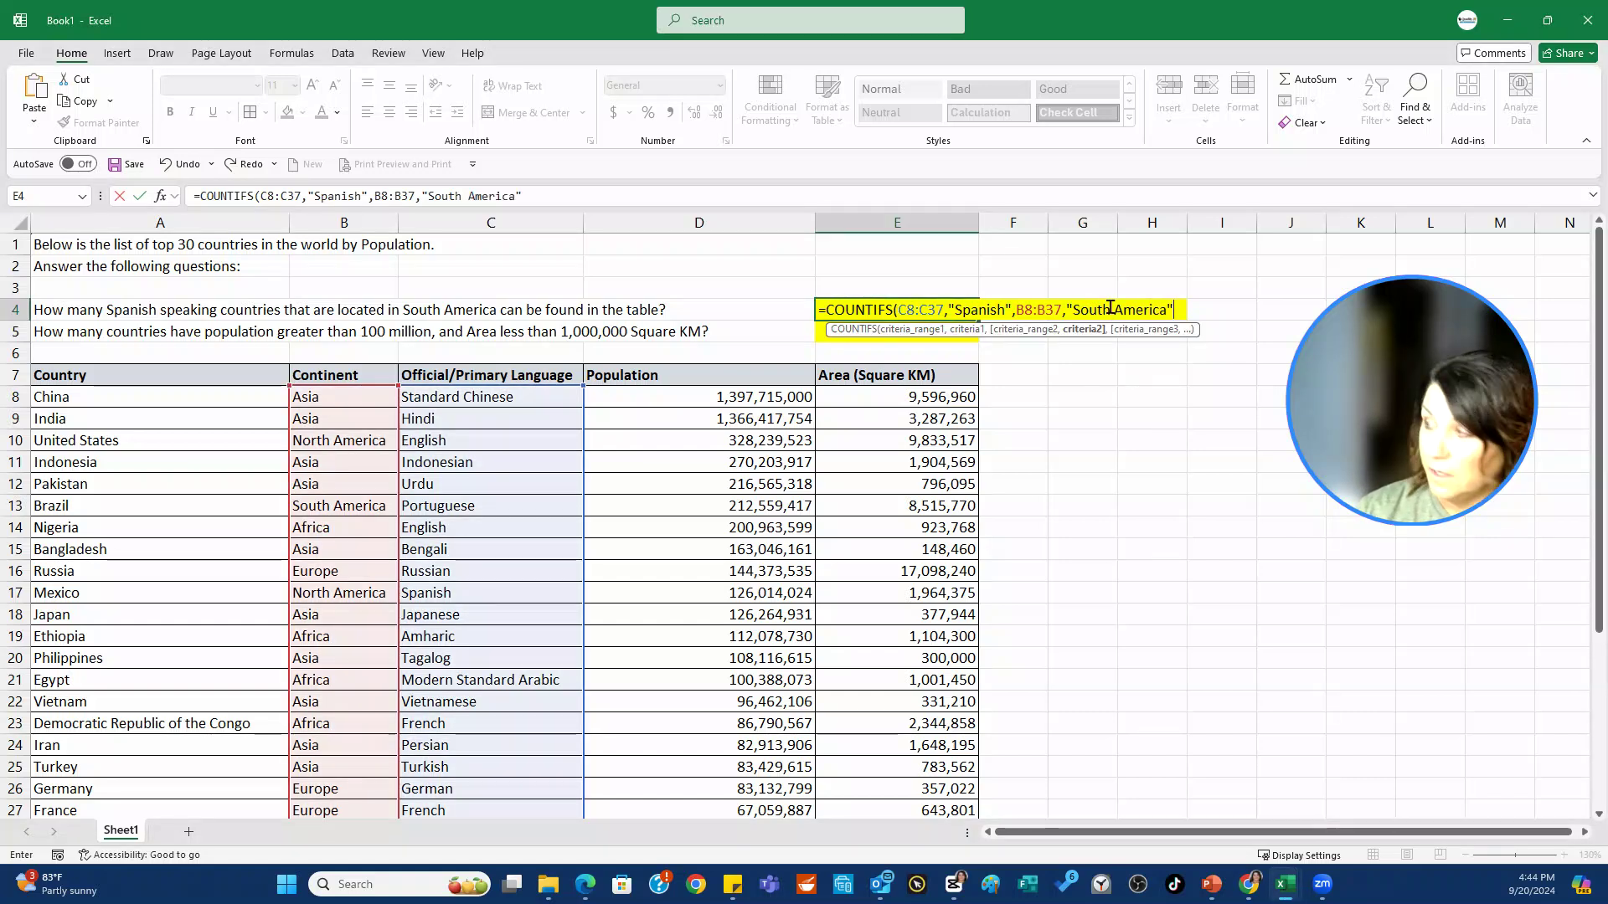
{"action": "type", "text": "\")"}
{"action": "key", "text": "Return"}
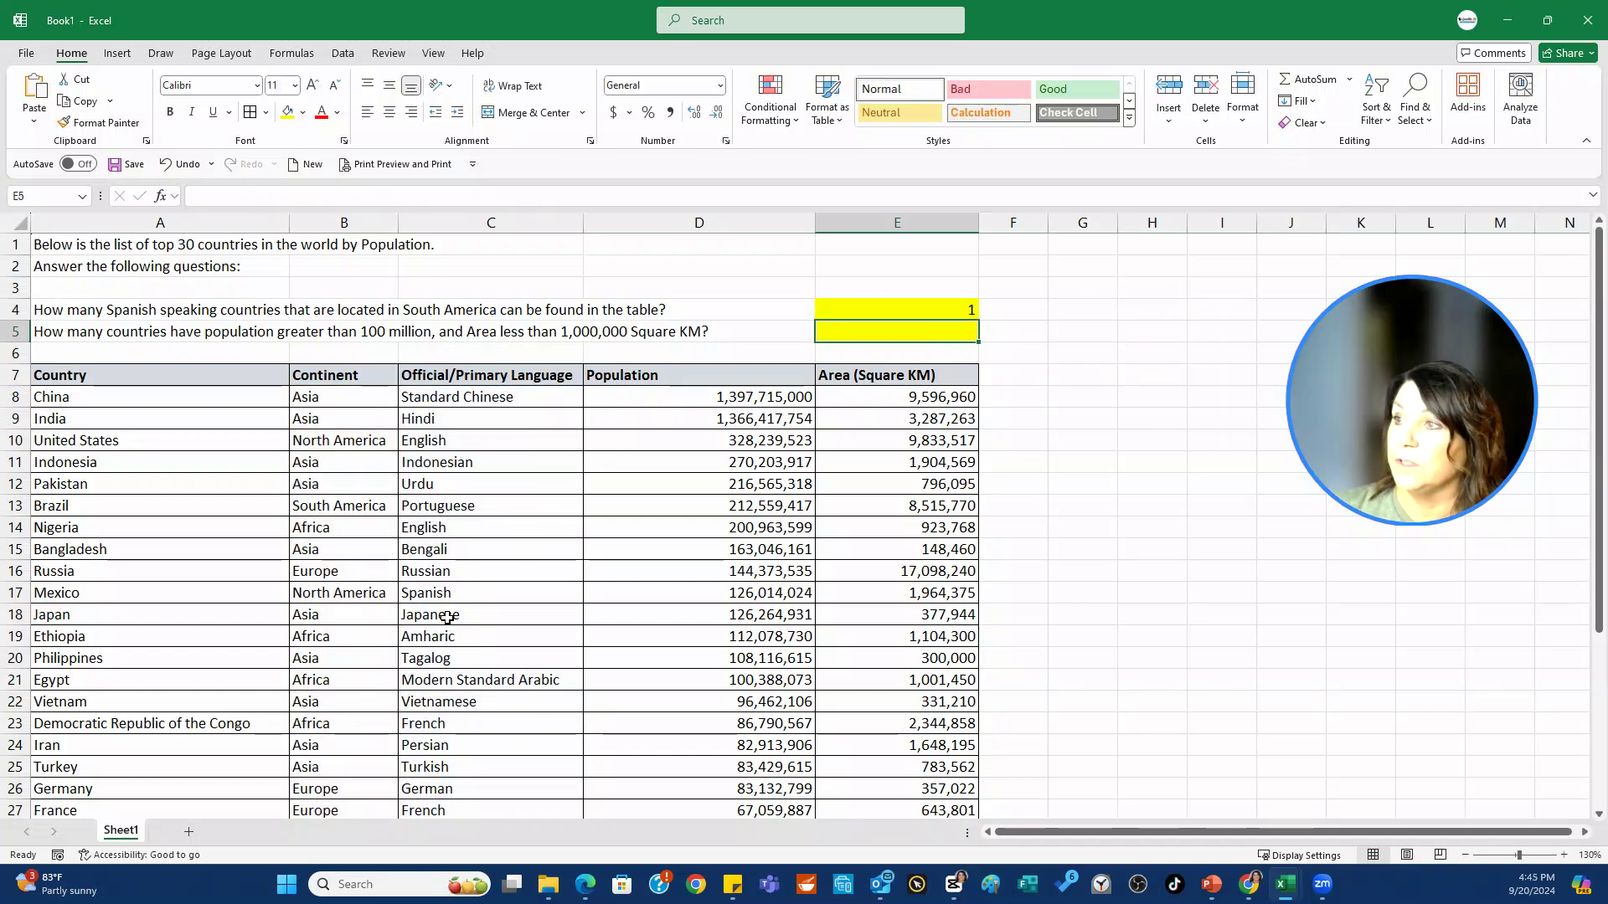
Find and highlight the table row that meets both the Spanish and South America conditions to verify the count
{"action": "scroll", "coordinate": [448, 618], "scroll_direction": "down", "scroll_amount": 4}
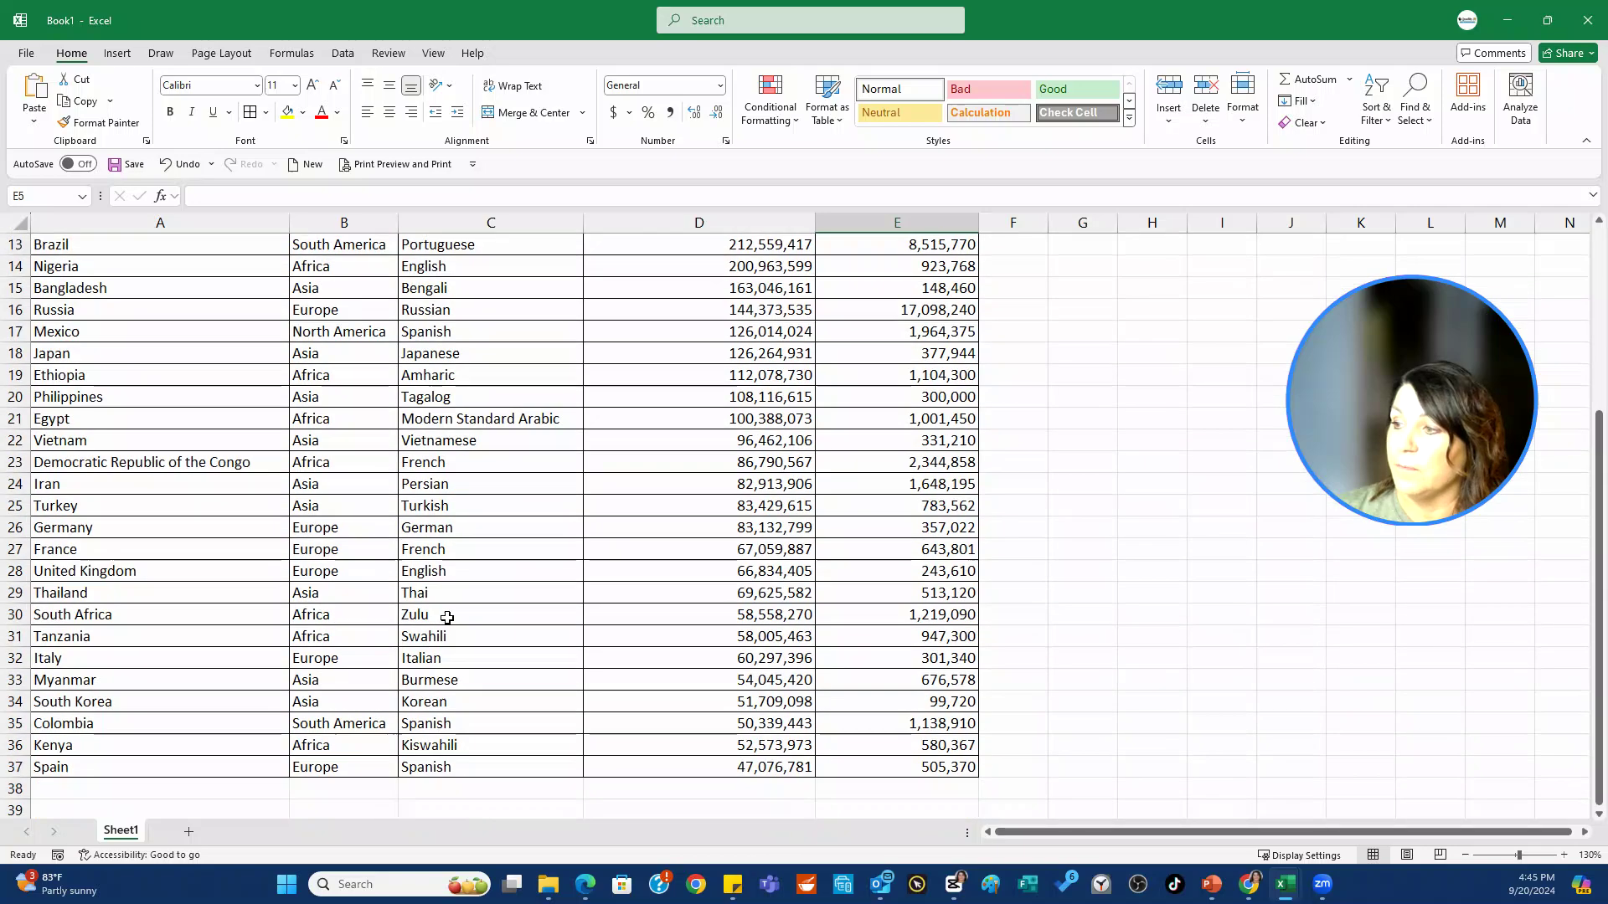
{"action": "left_click", "coordinate": [15, 727]}
{"action": "scroll", "coordinate": [475, 688], "scroll_direction": "up", "scroll_amount": 4}
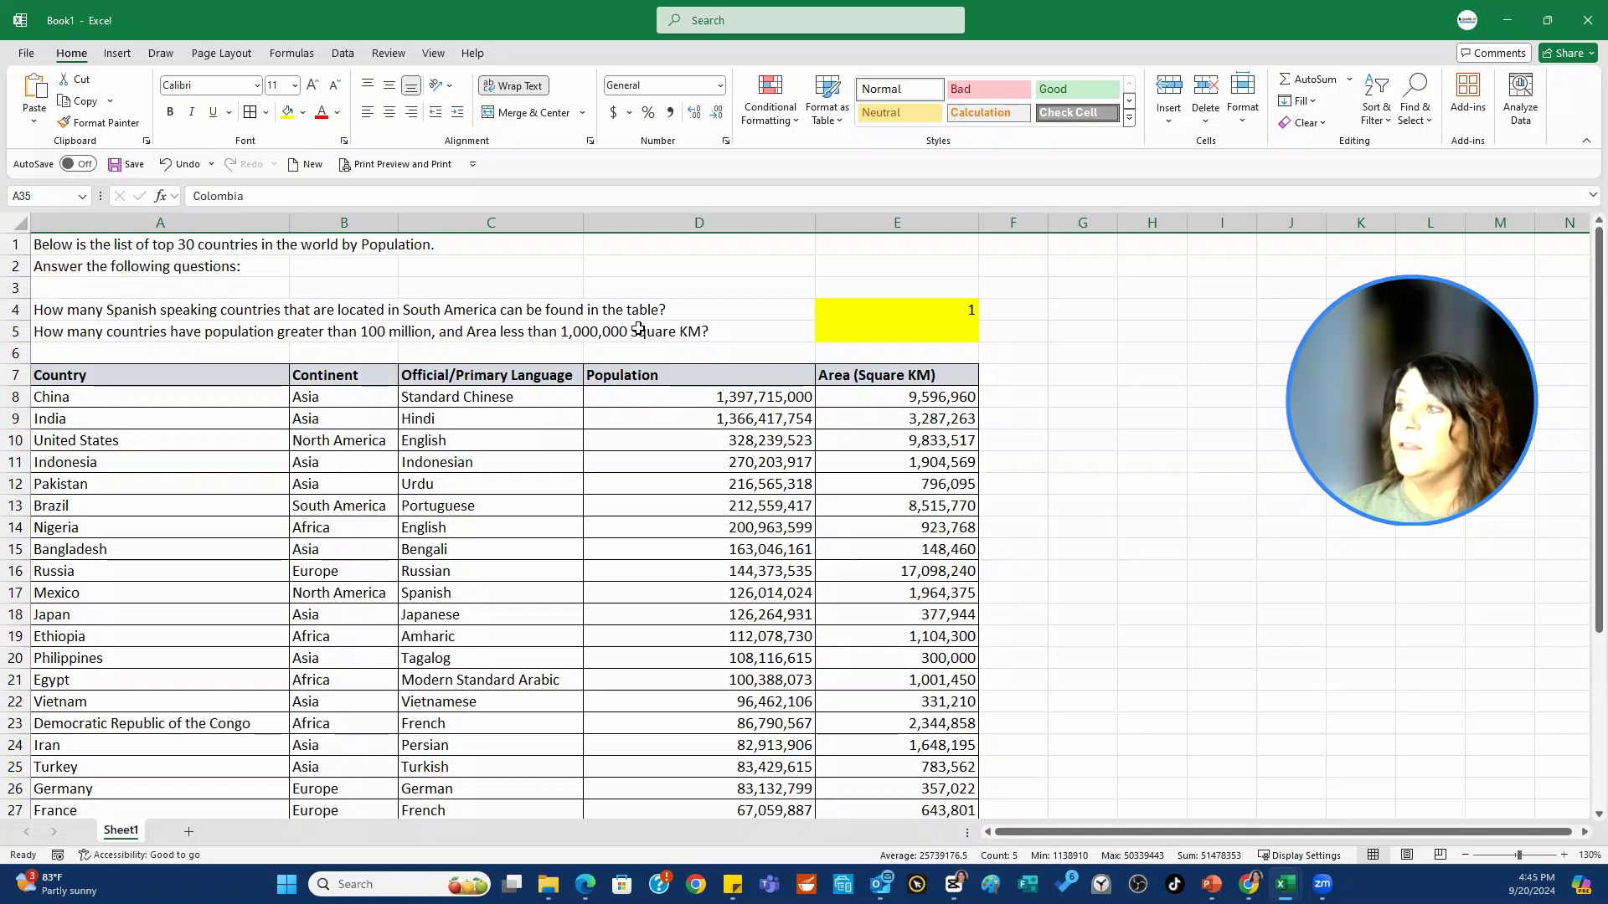
Start a COUNTIFS formula in E5 with the population cells D8:D37 as the first criteria range
{"action": "left_click", "coordinate": [894, 332]}
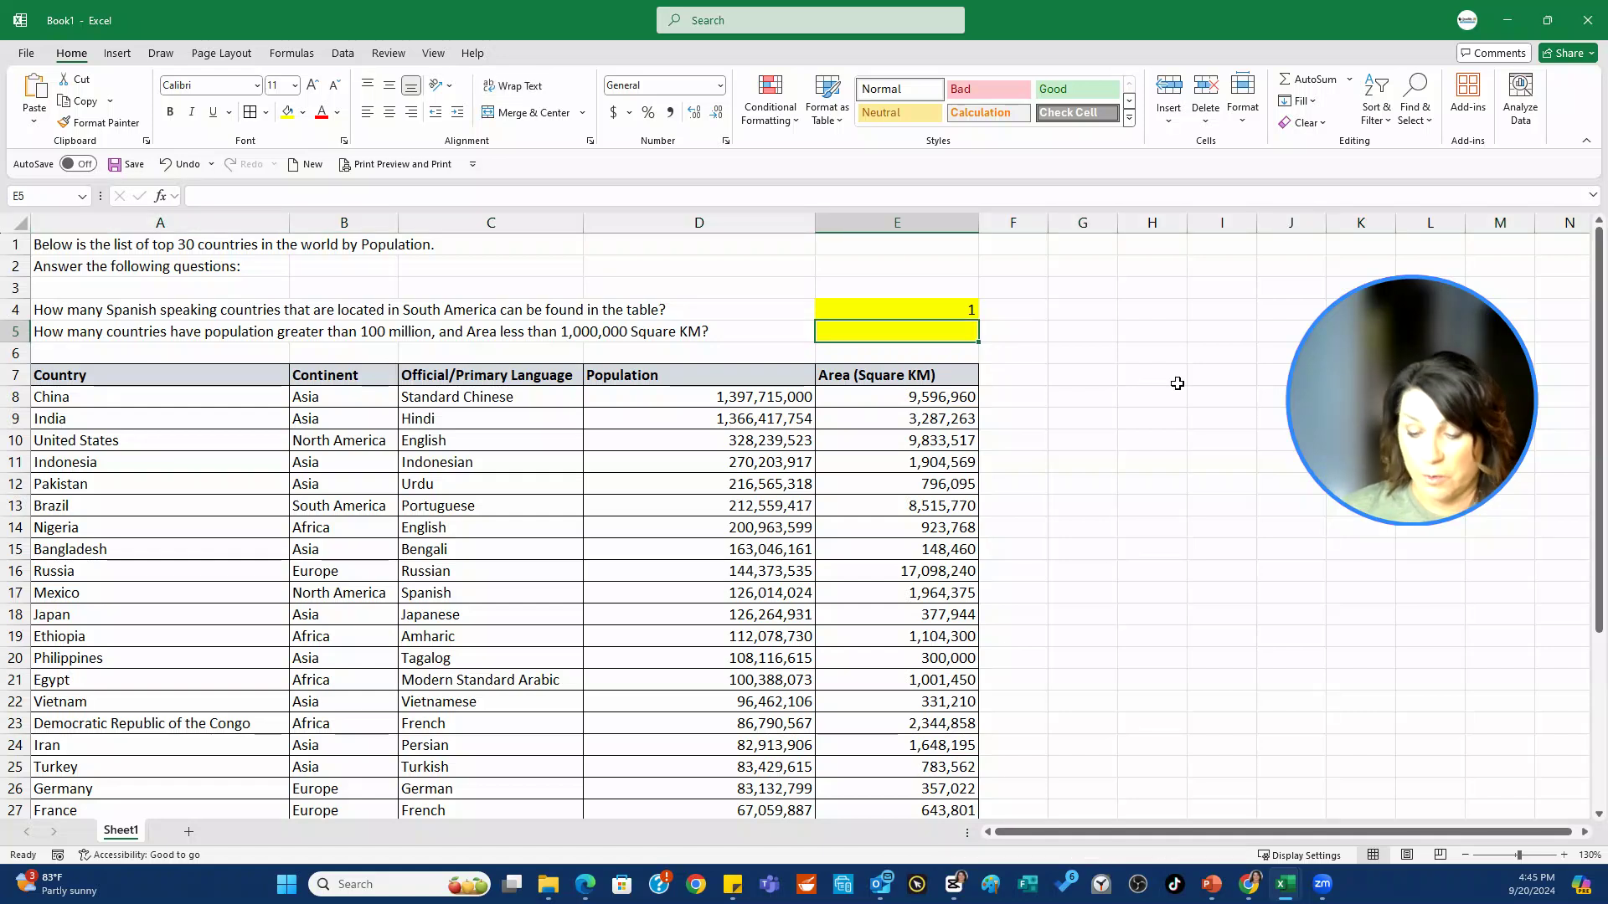
{"action": "type", "text": "=cou"}
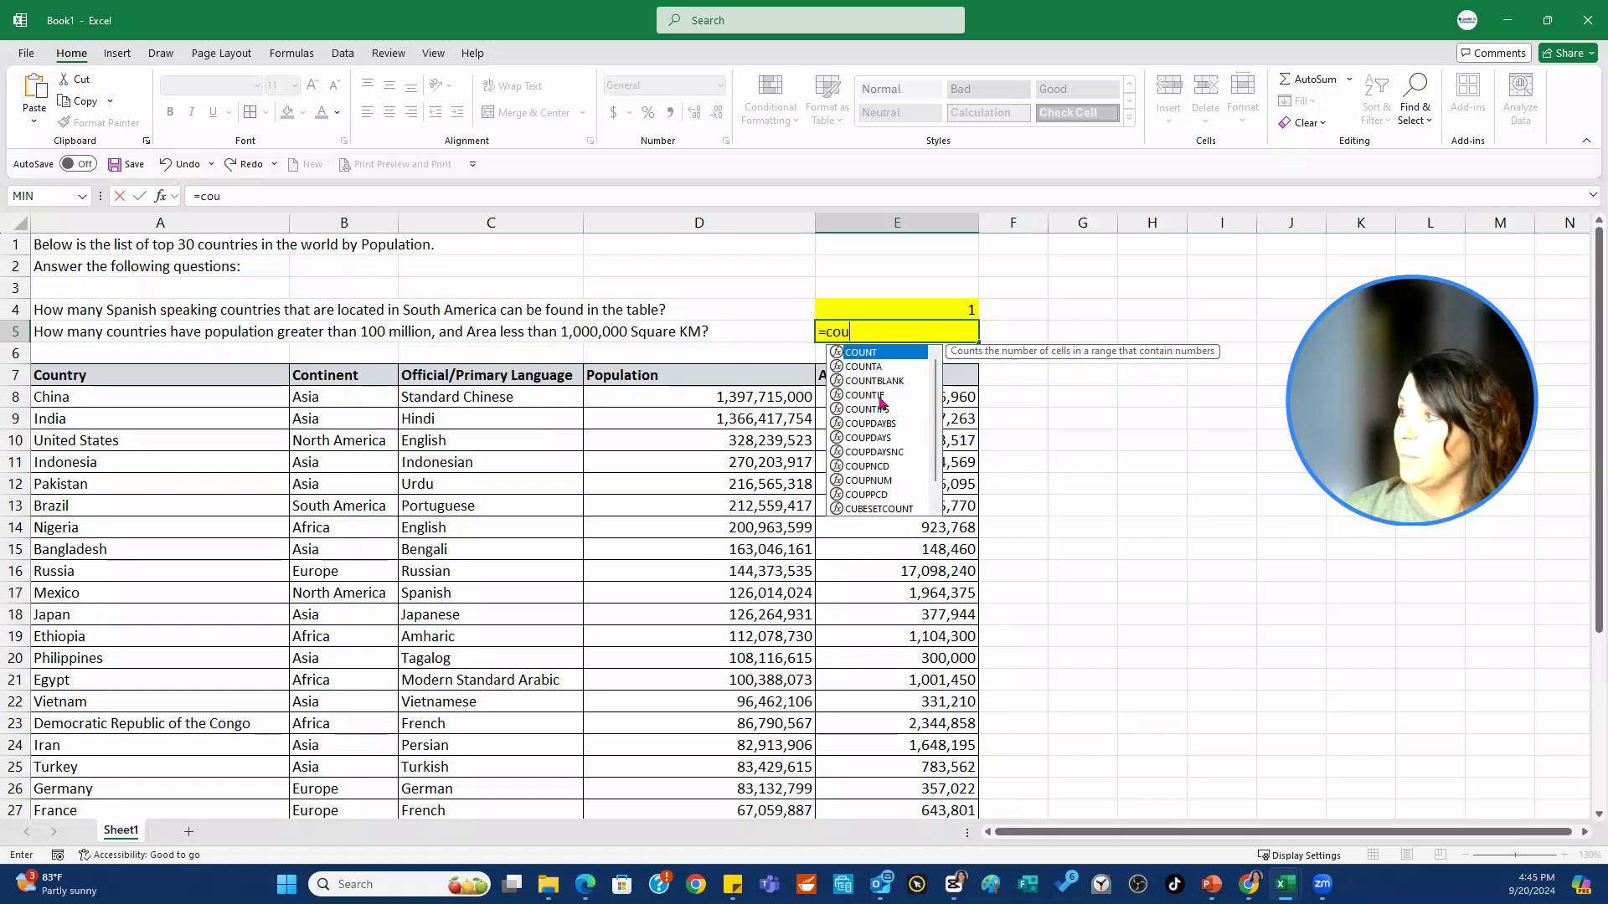
{"action": "double_click", "coordinate": [869, 412]}
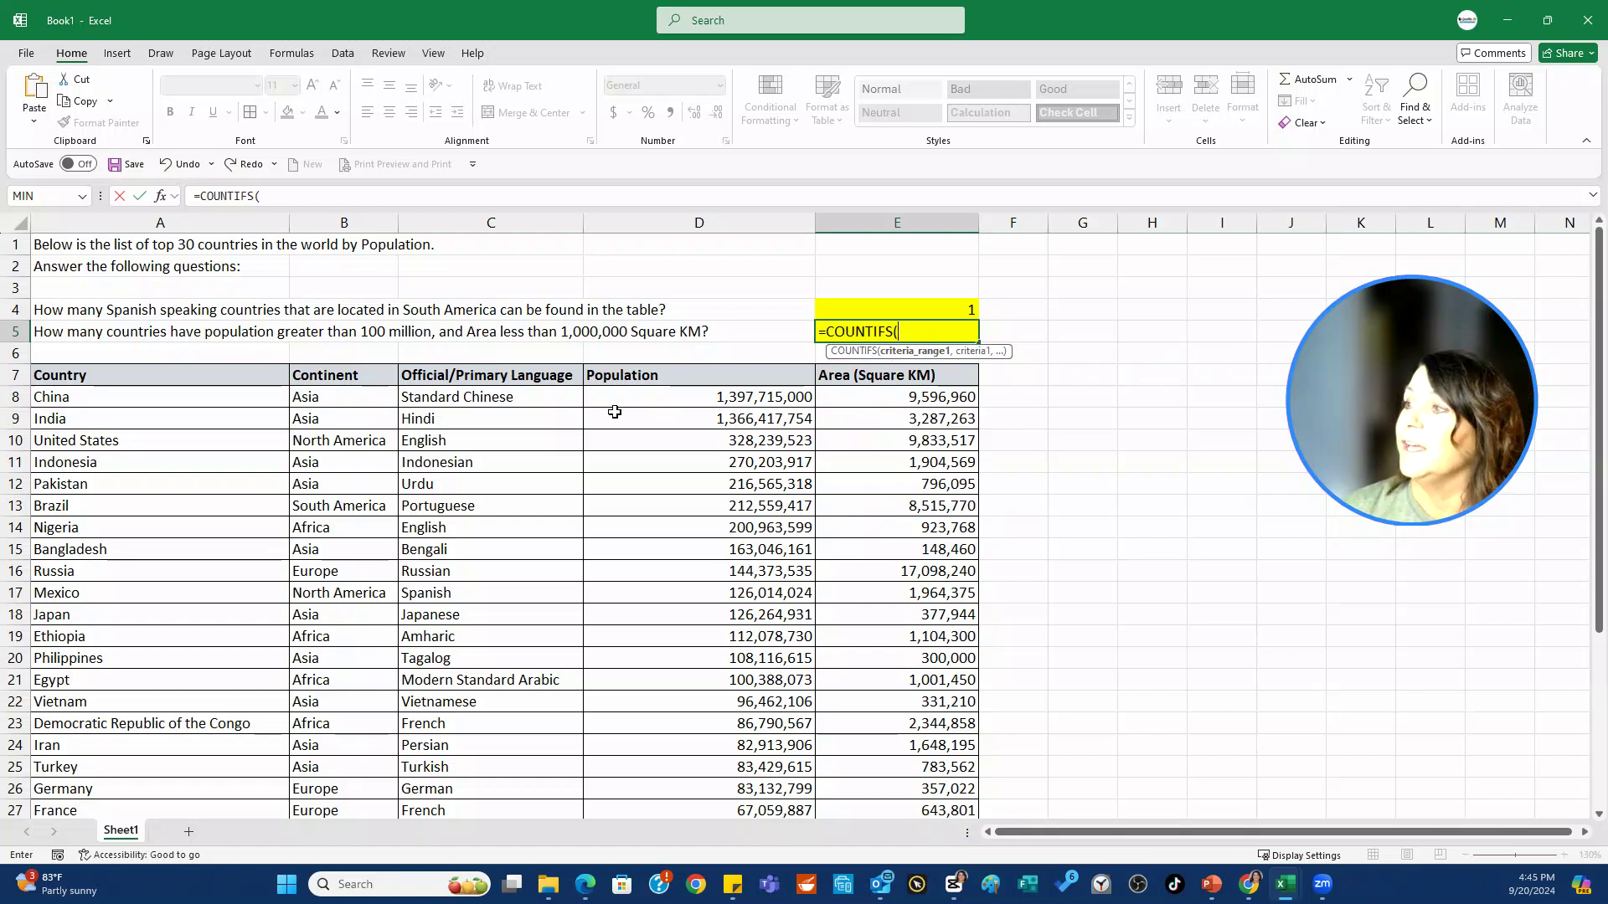
{"action": "left_click", "coordinate": [638, 400]}
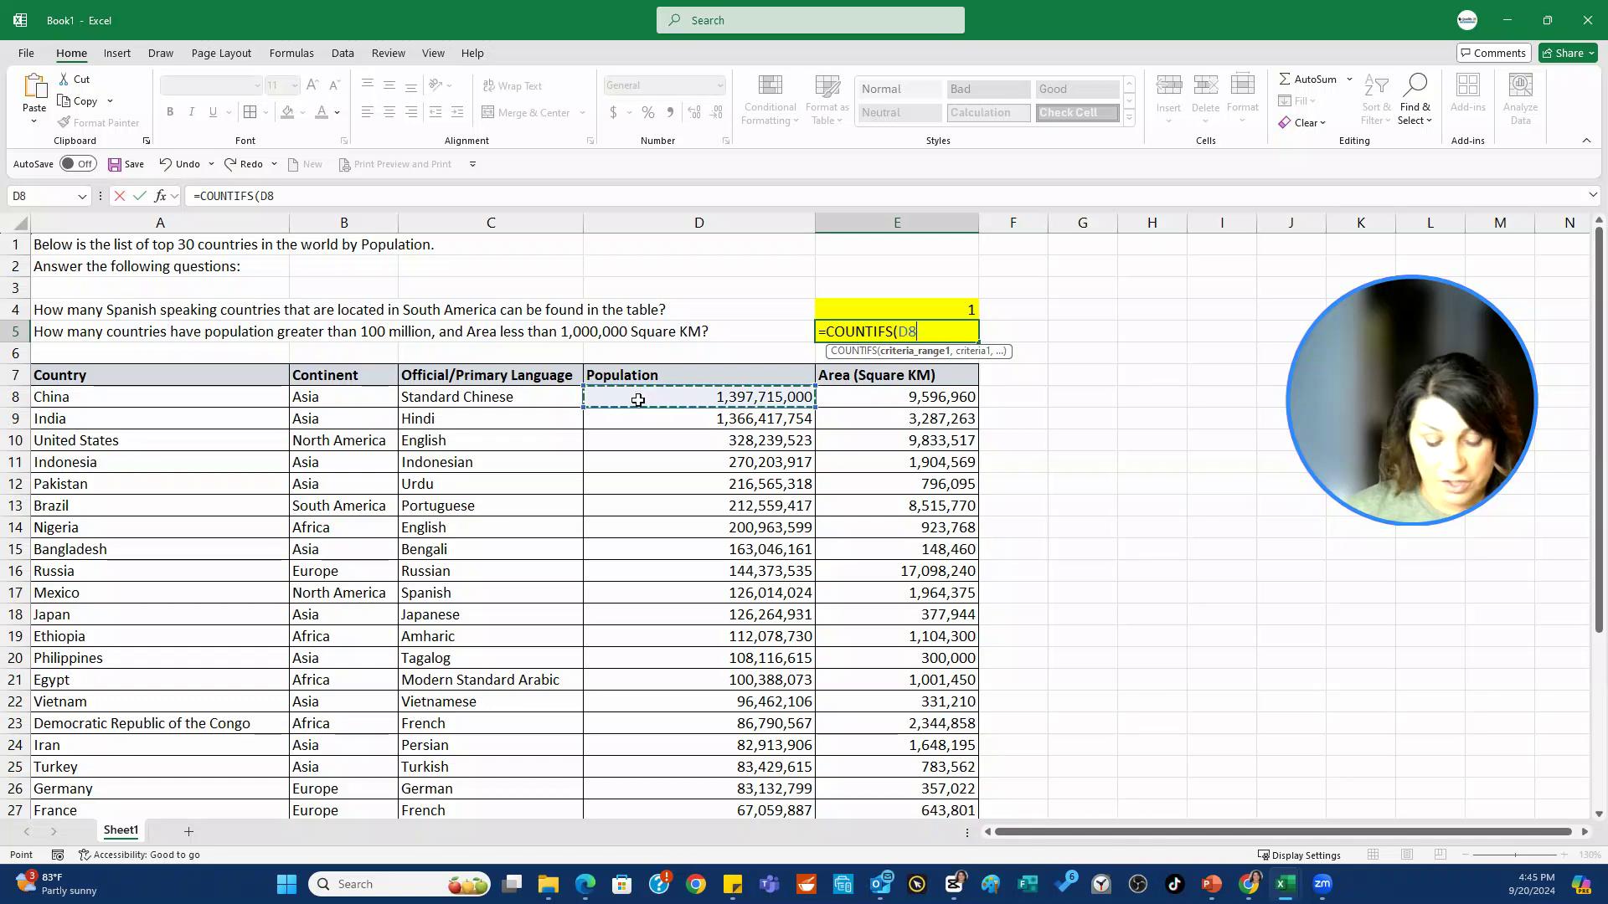
{"action": "key", "text": "ctrl+shift+Down"}
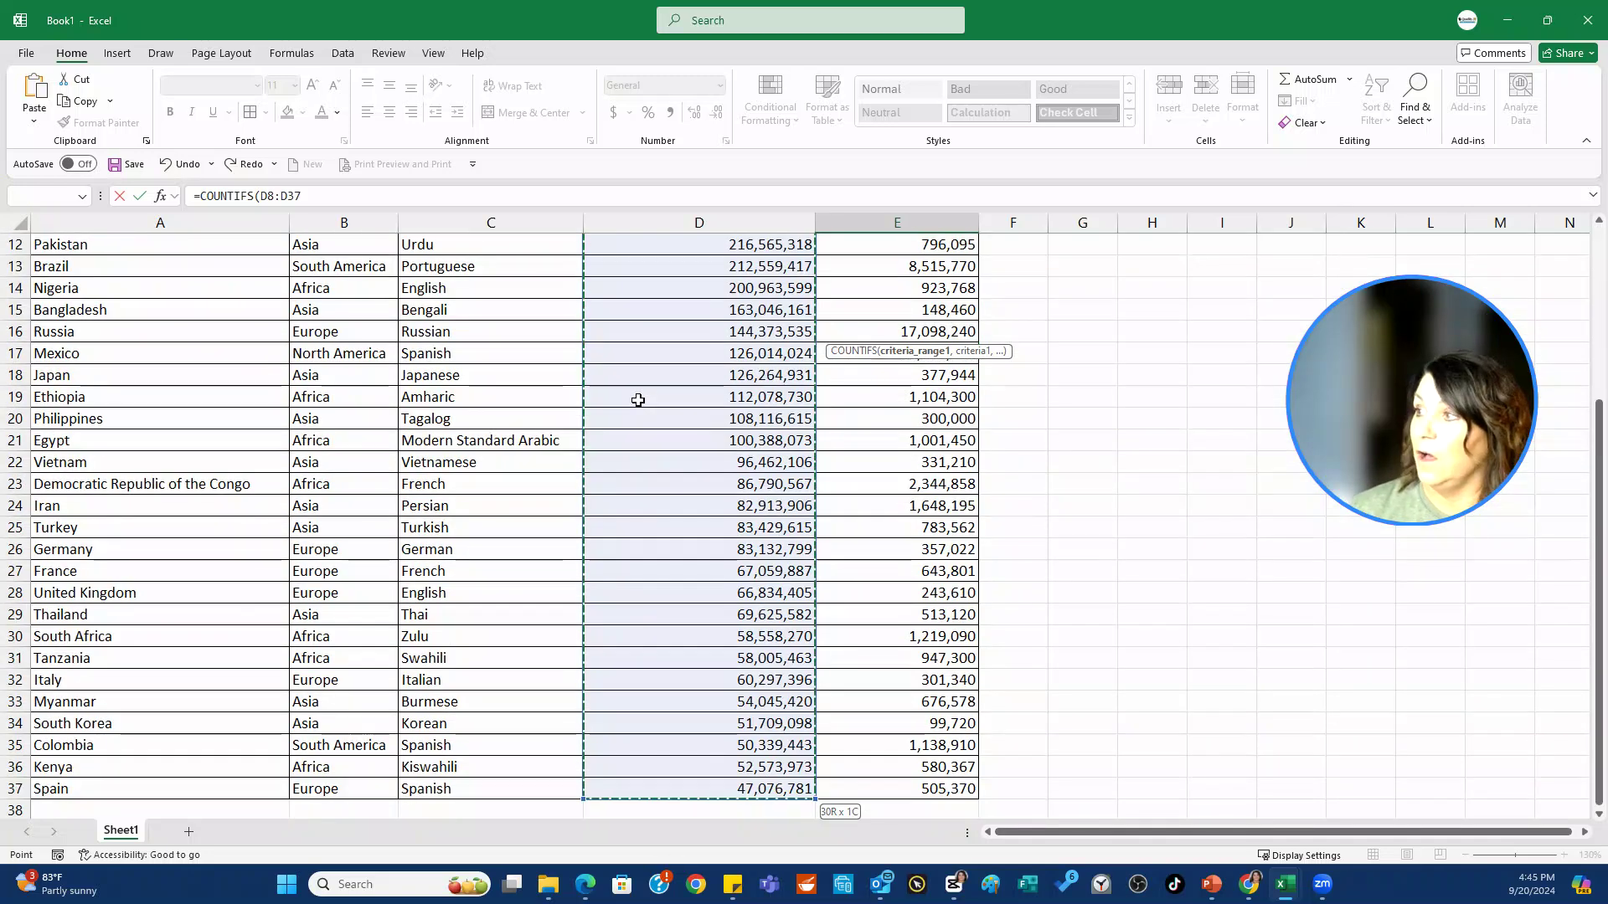
{"action": "scroll", "coordinate": [638, 400], "scroll_direction": "up", "scroll_amount": 4}
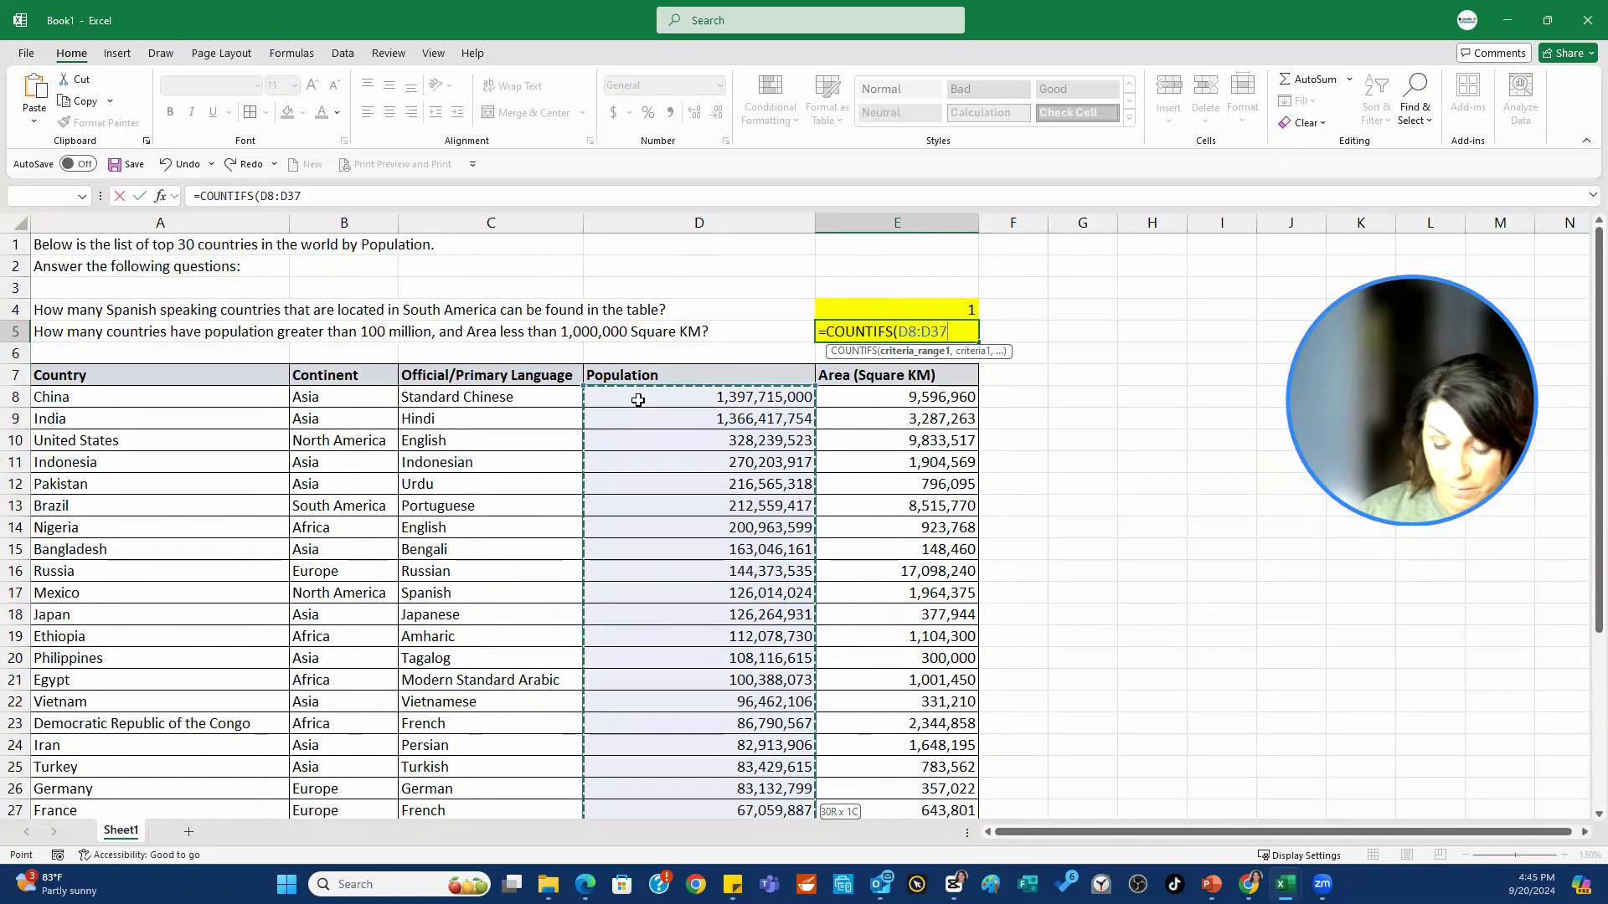
{"action": "type", "text": ","}
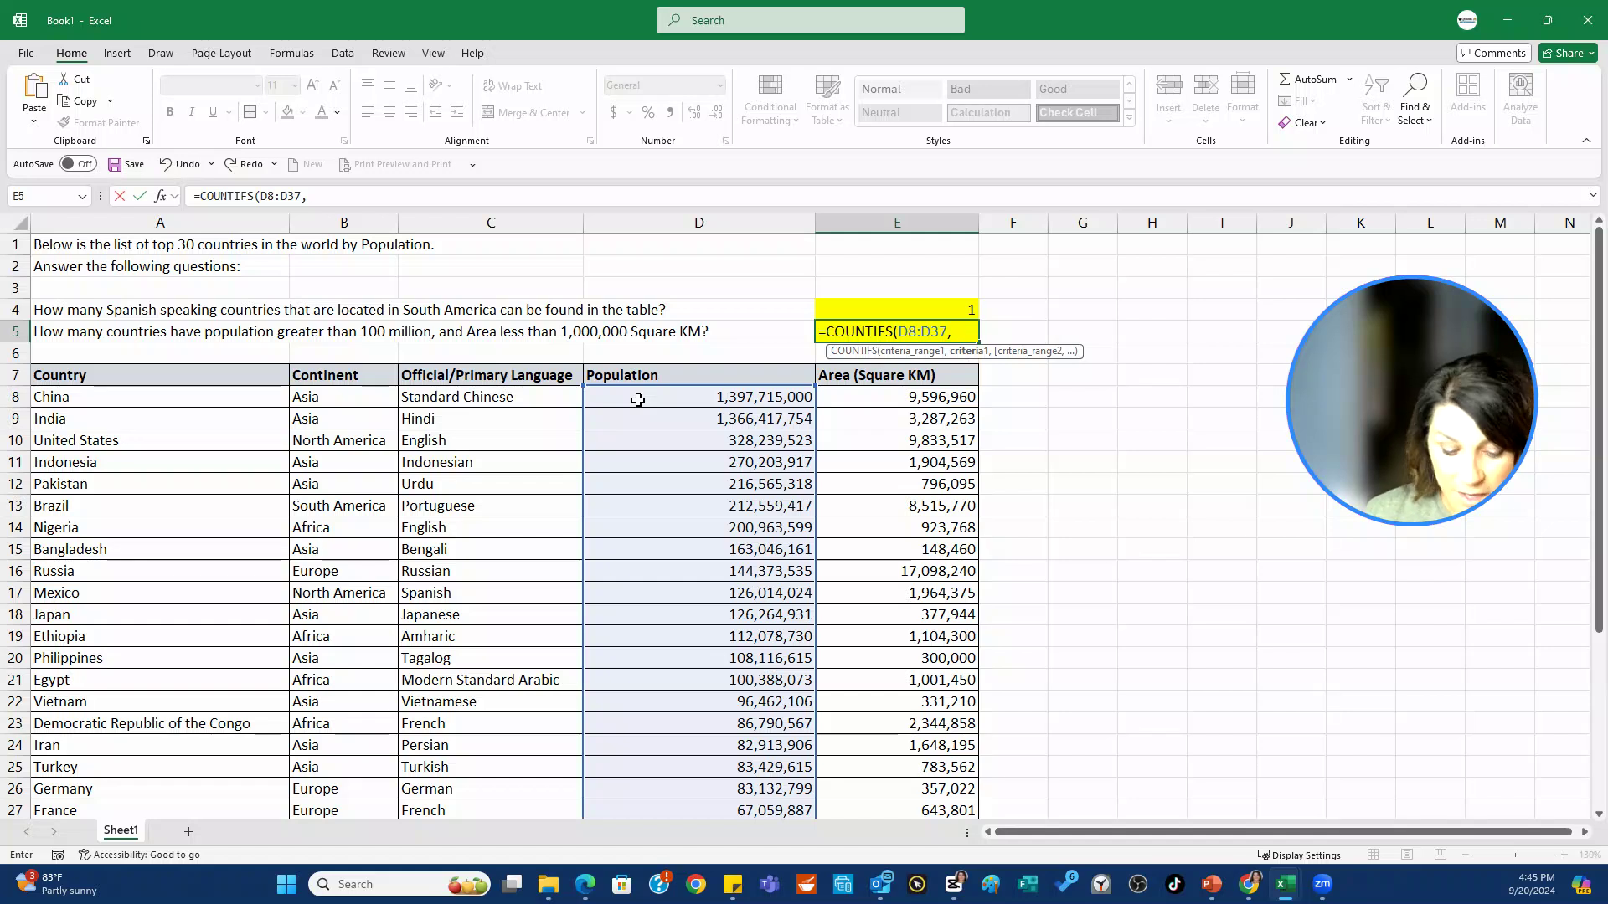
{"action": "type", "text": " \""}
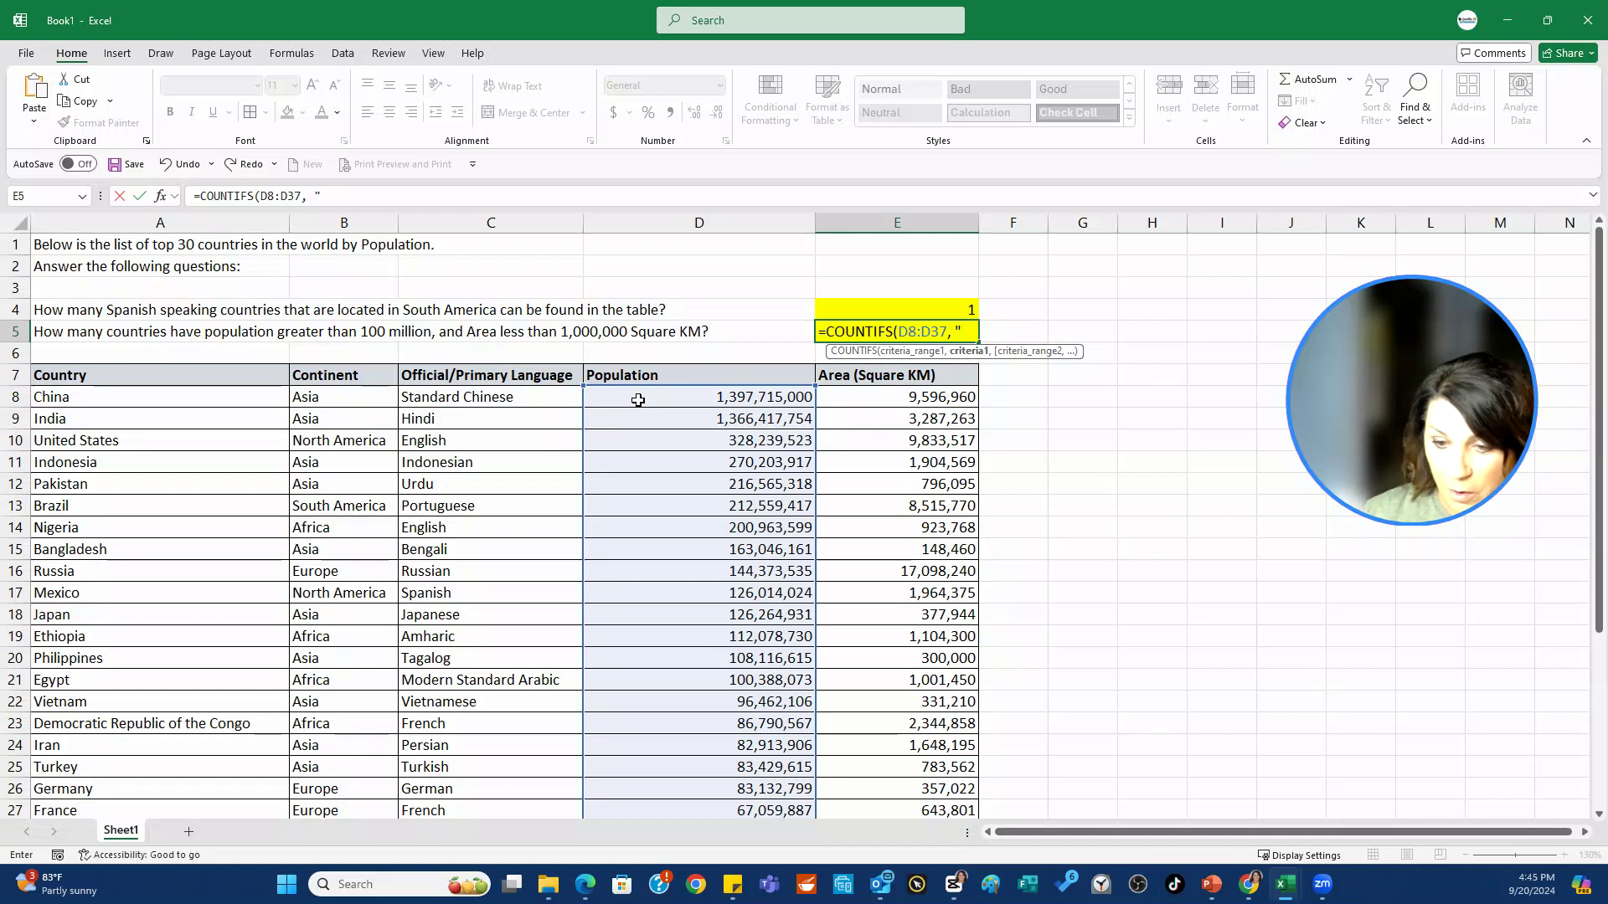
{"action": "type", "text": ">"}
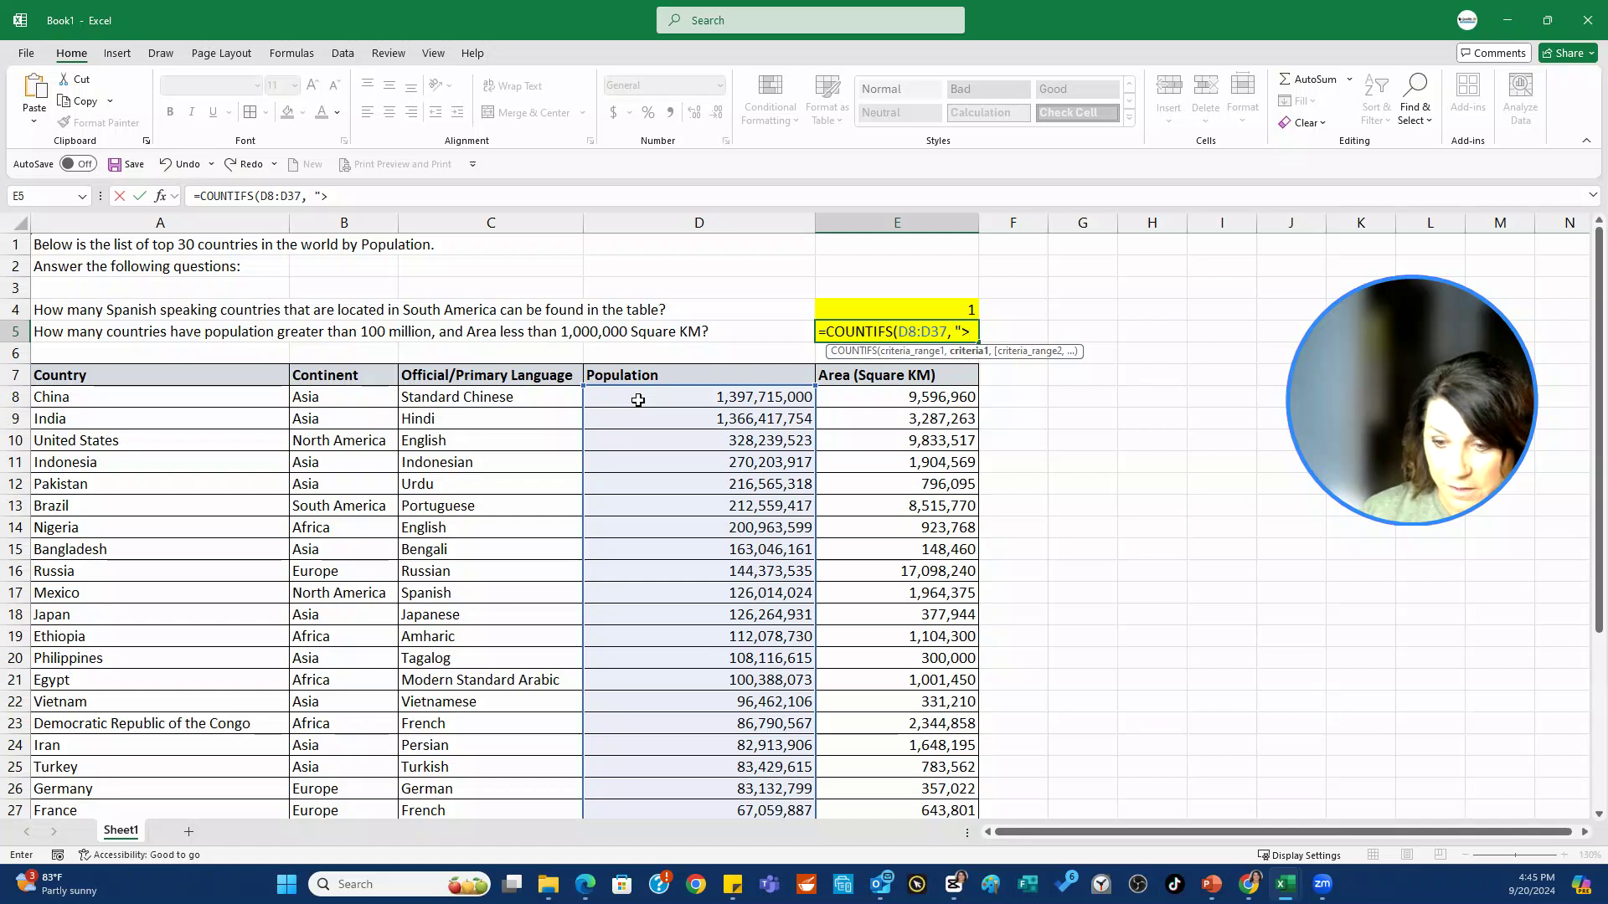
{"action": "type", "text": "1"}
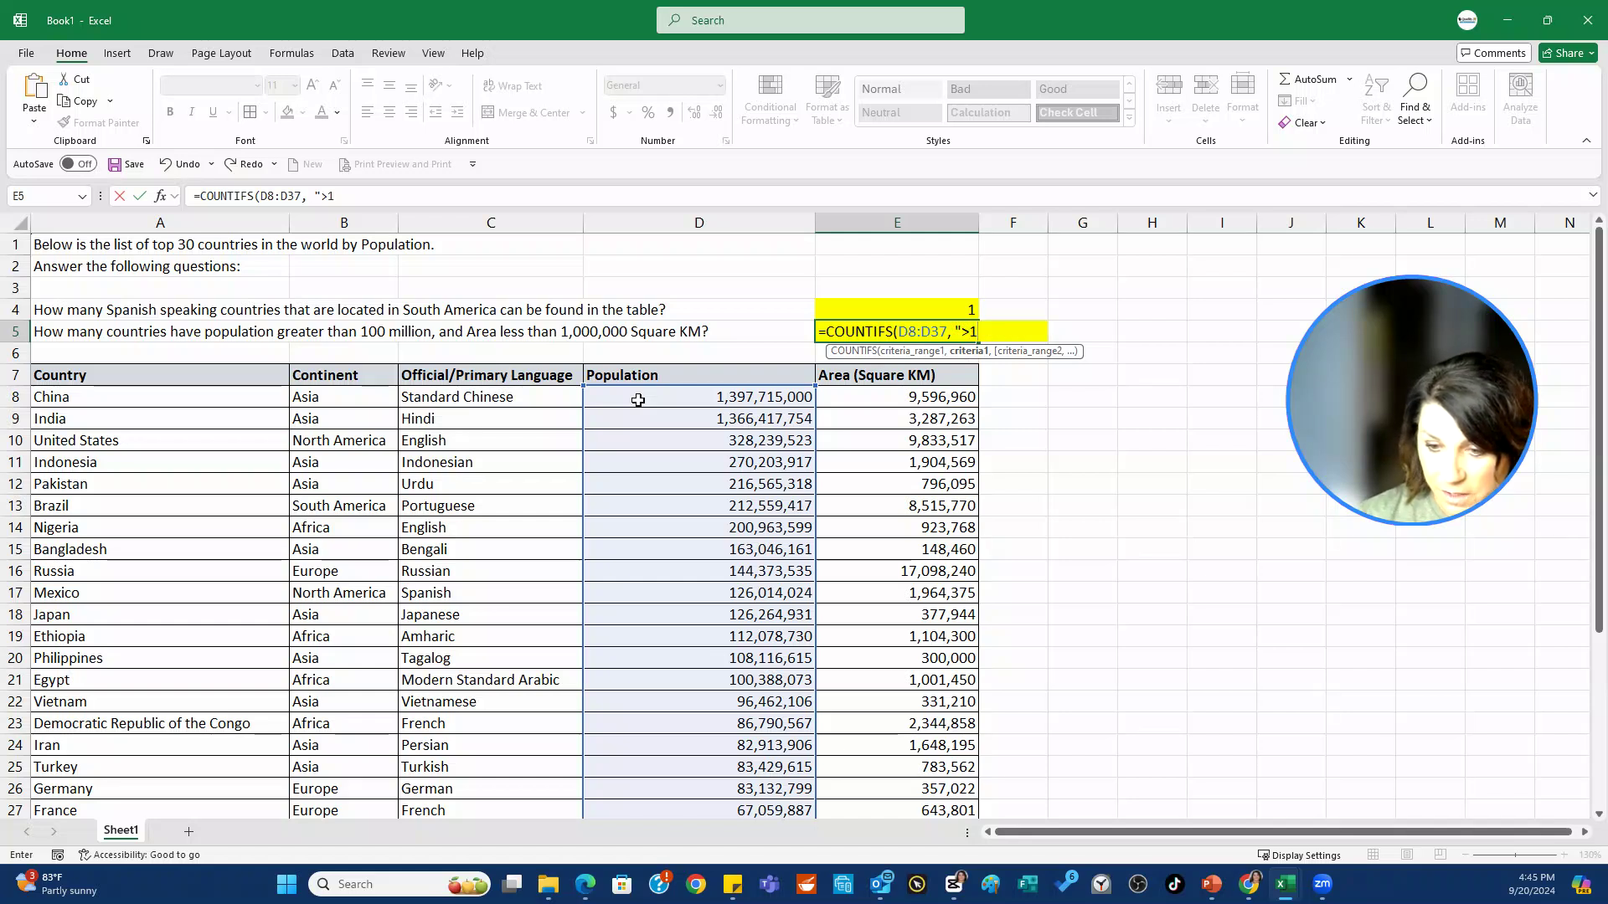
{"action": "type", "text": "000"}
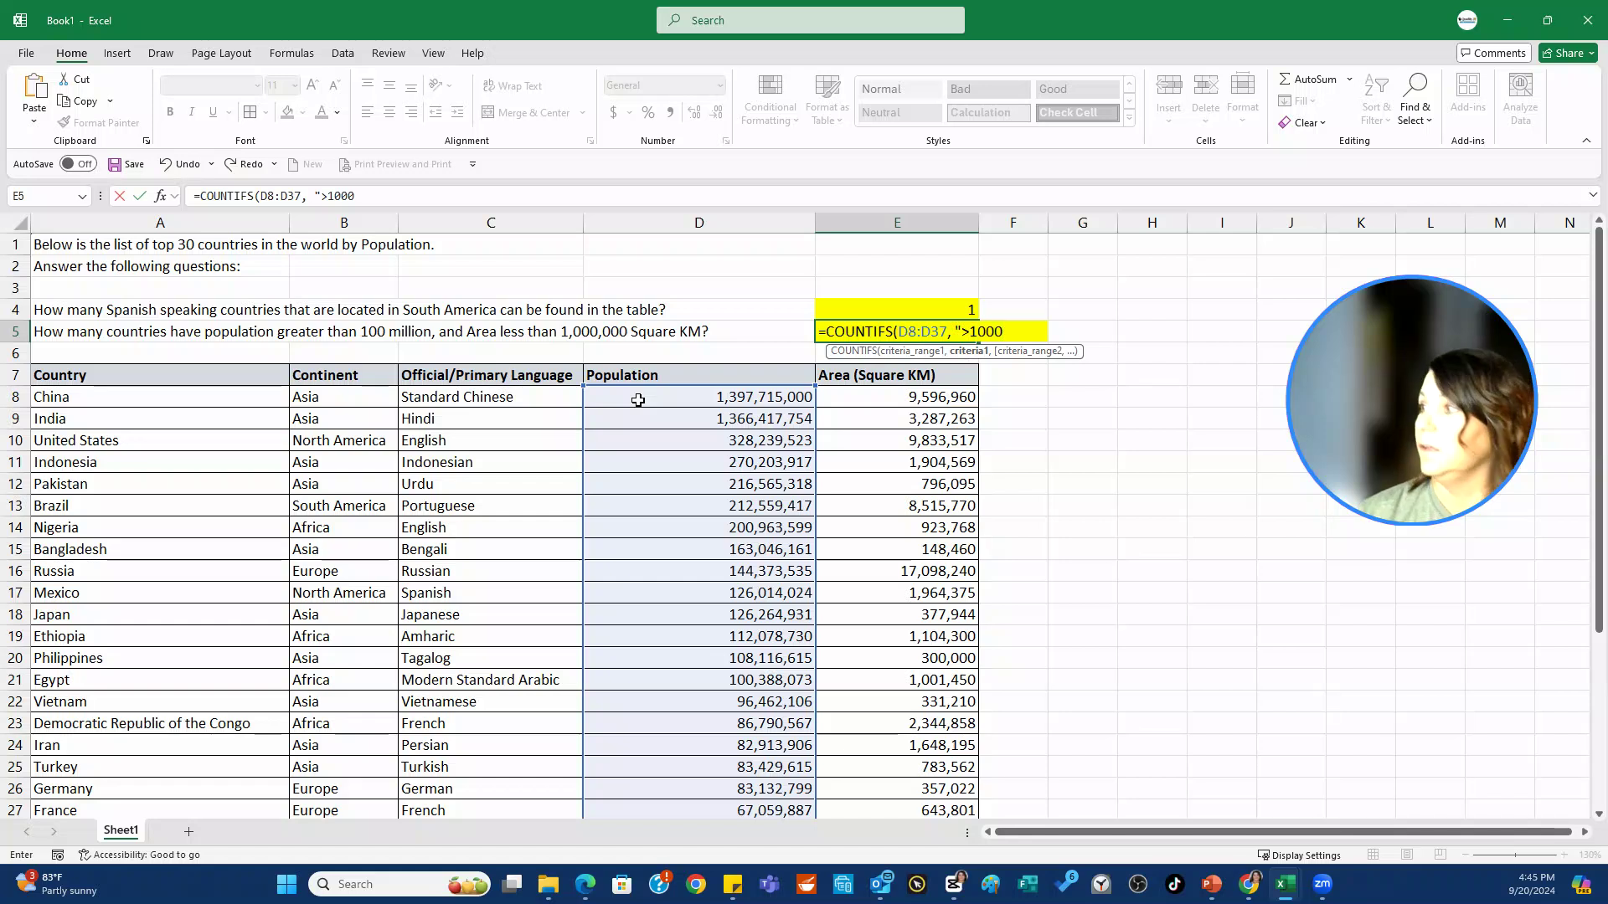
{"action": "type", "text": "000000"}
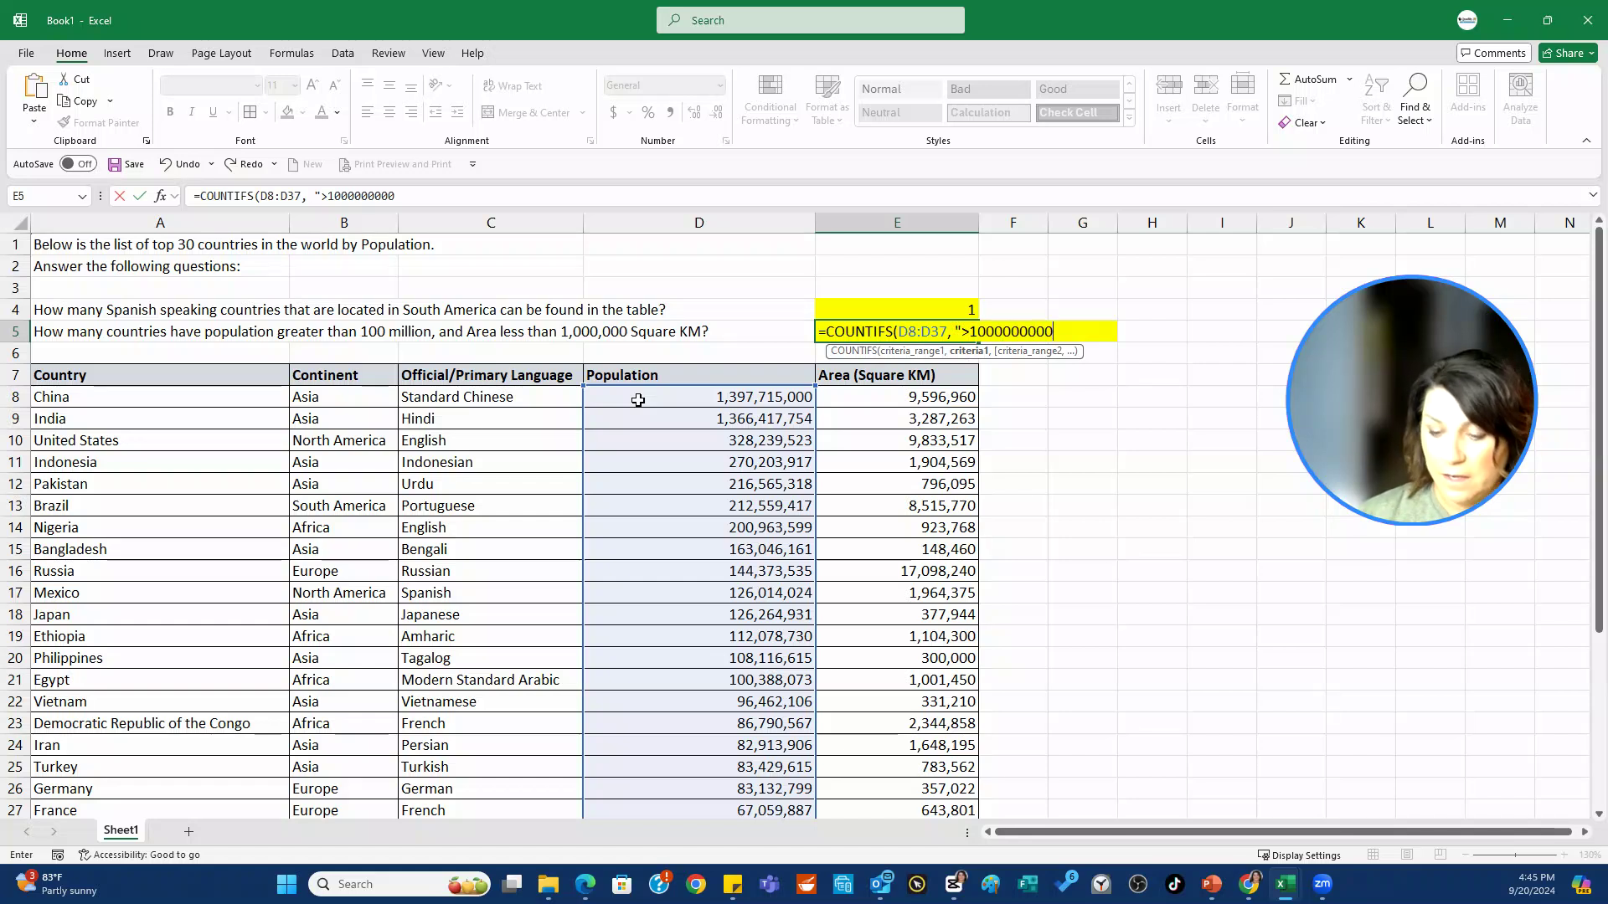
{"action": "type", "text": "\","}
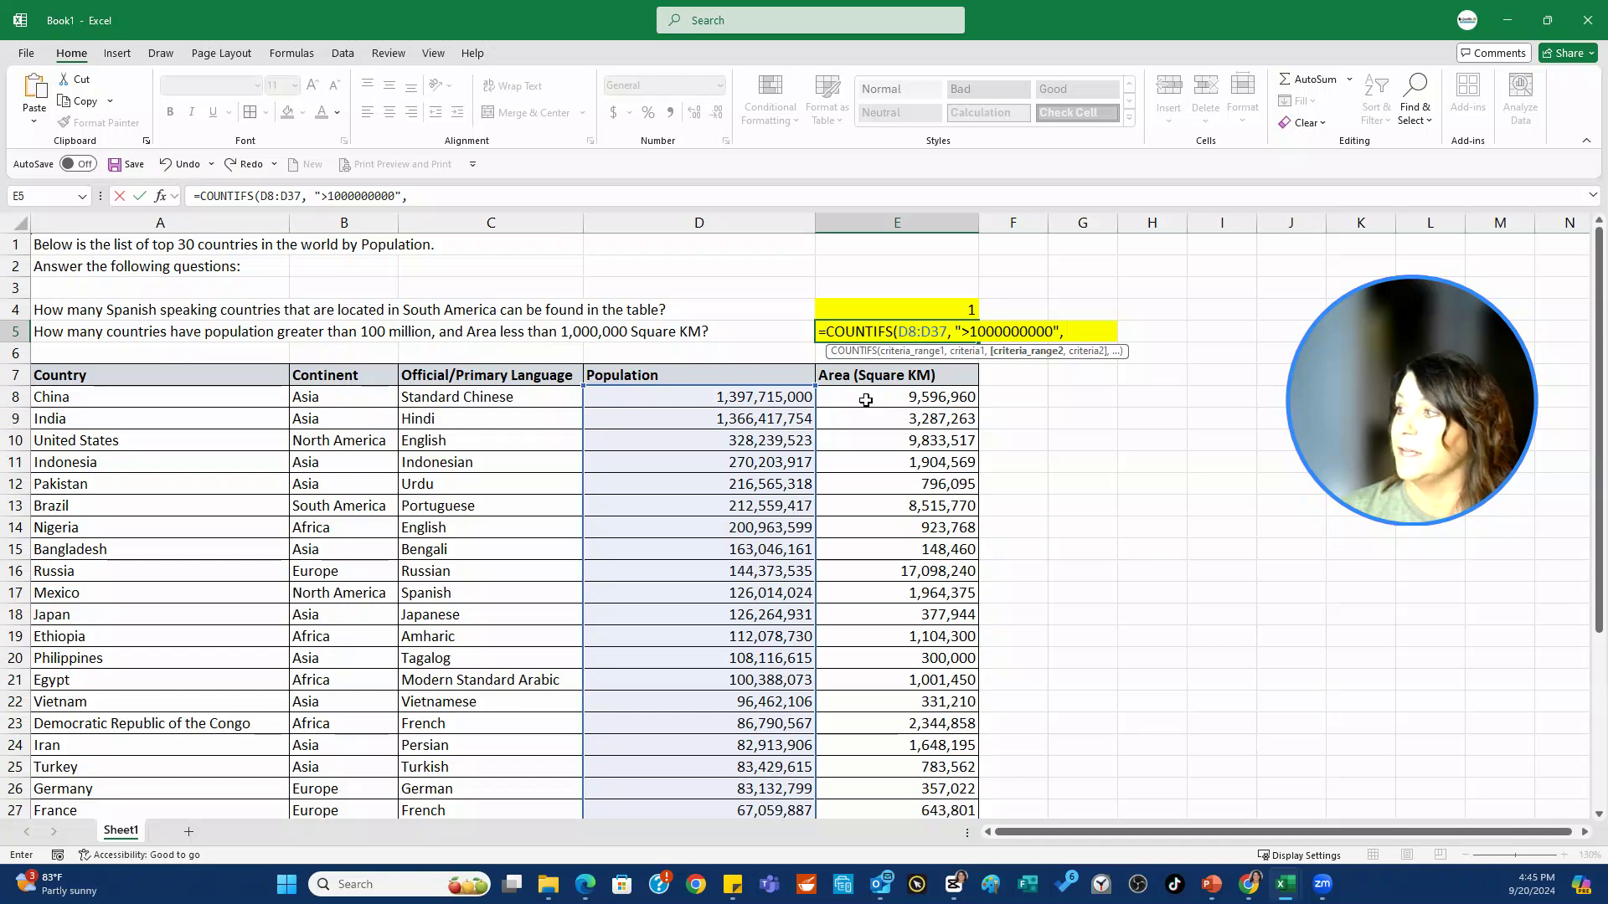
Add the area cells E8:E37 as the second criteria range of the E5 COUNTIFS formula
{"action": "left_click", "coordinate": [866, 400]}
{"action": "key", "text": "ctrl+shift+Down"}
{"action": "scroll", "coordinate": [943, 477], "scroll_direction": "up", "scroll_amount": 4}
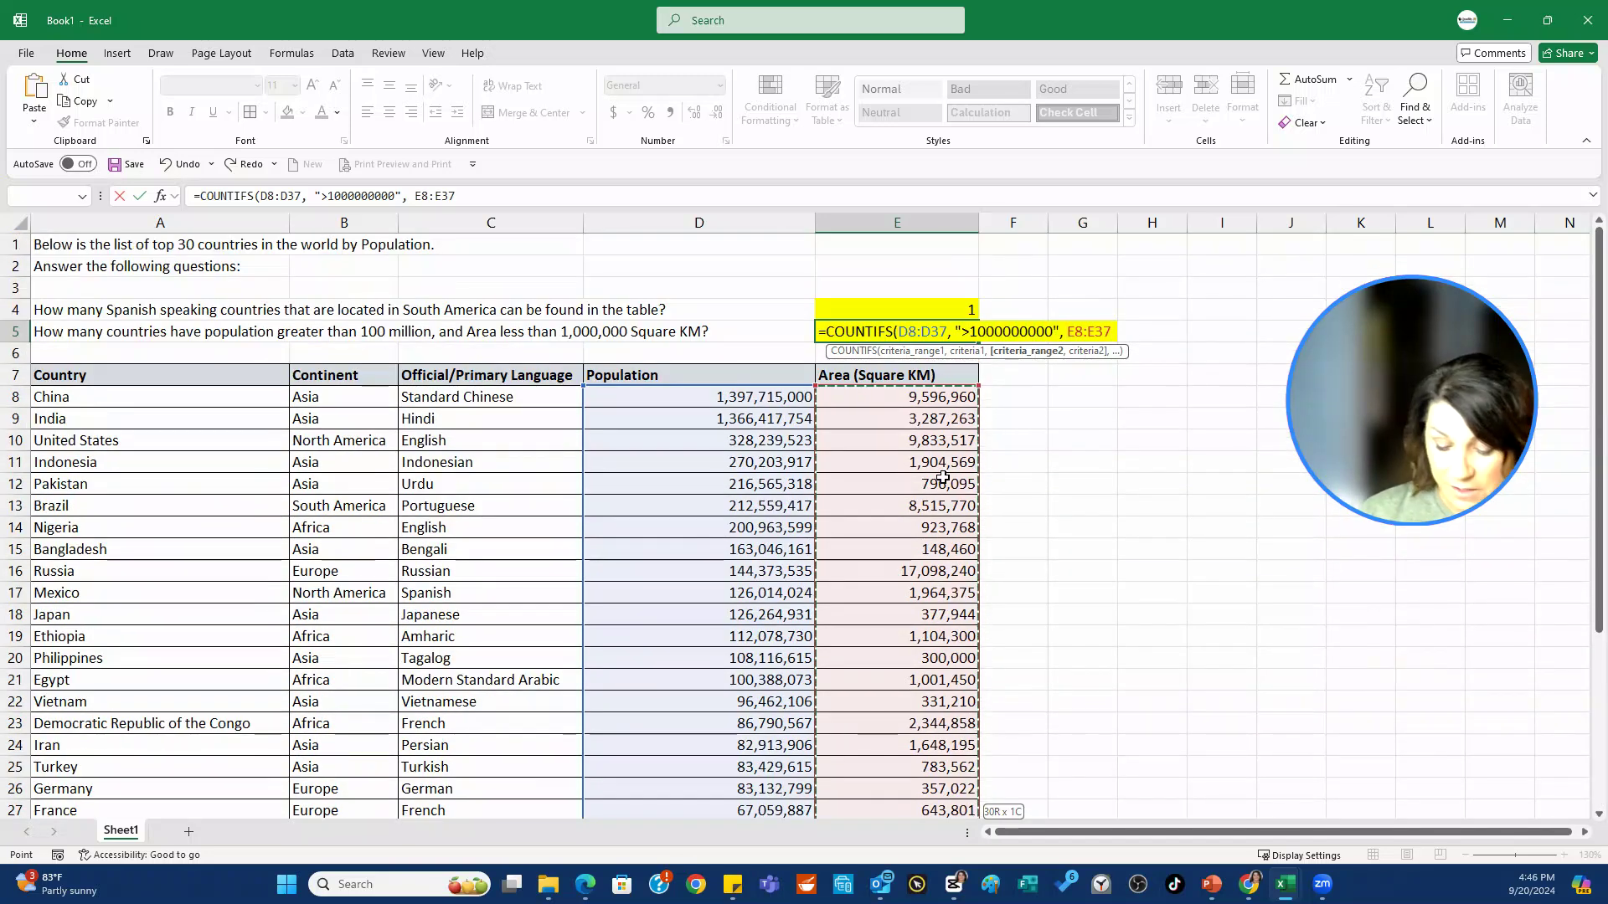
{"action": "type", "text": ","}
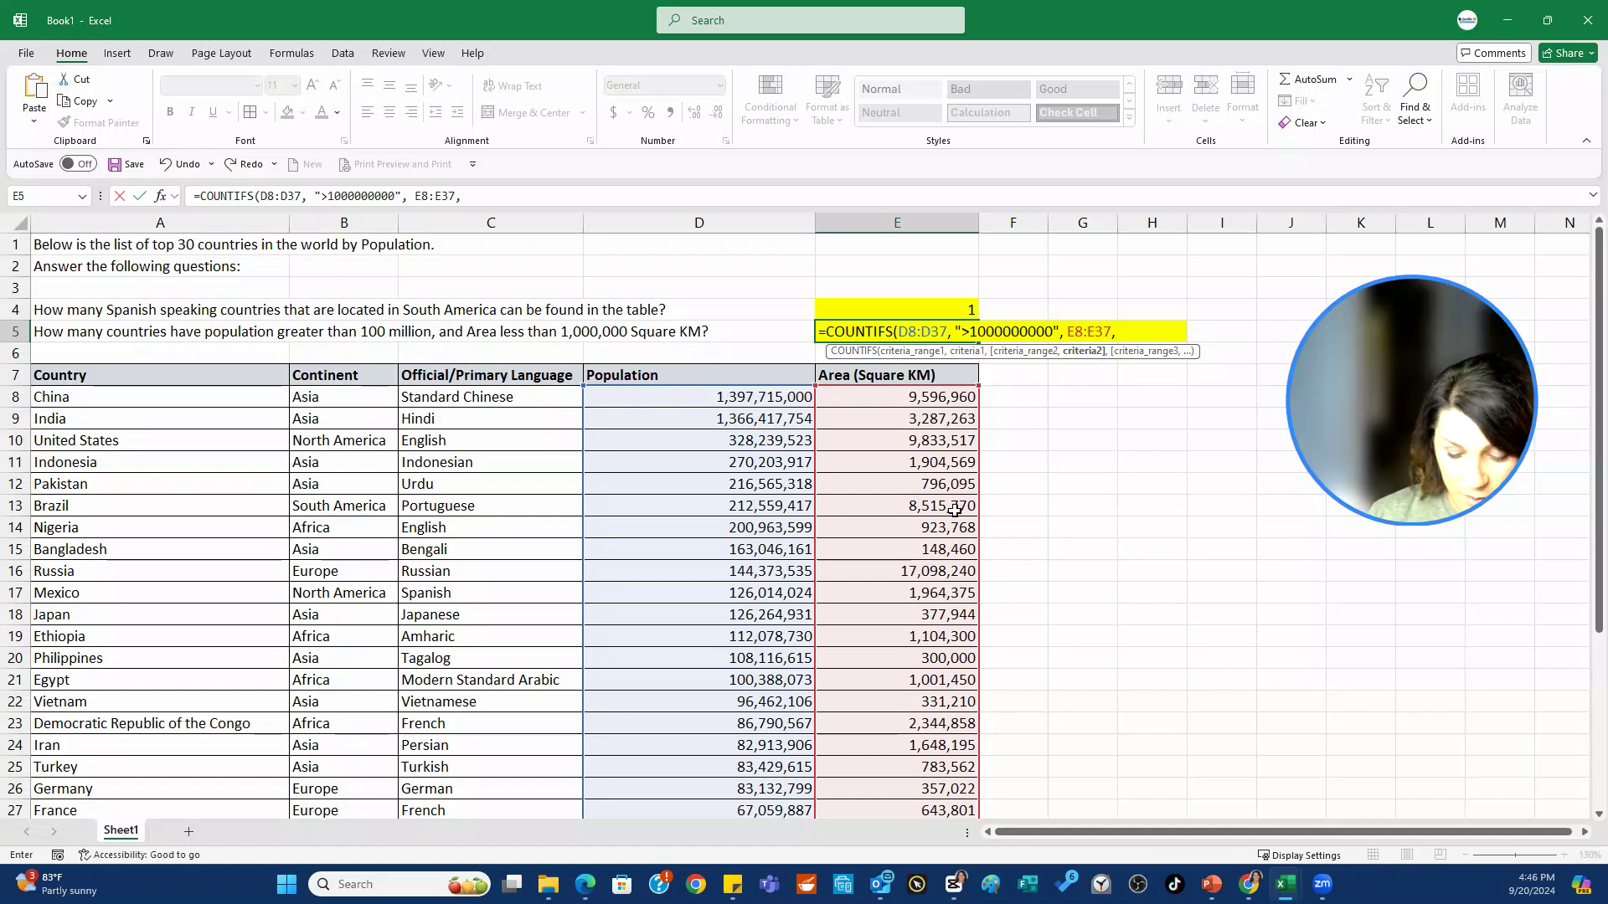
Enter "<100000" as the area criterion and complete the COUNTIFS formula in E5
{"action": "type", "text": "\""}
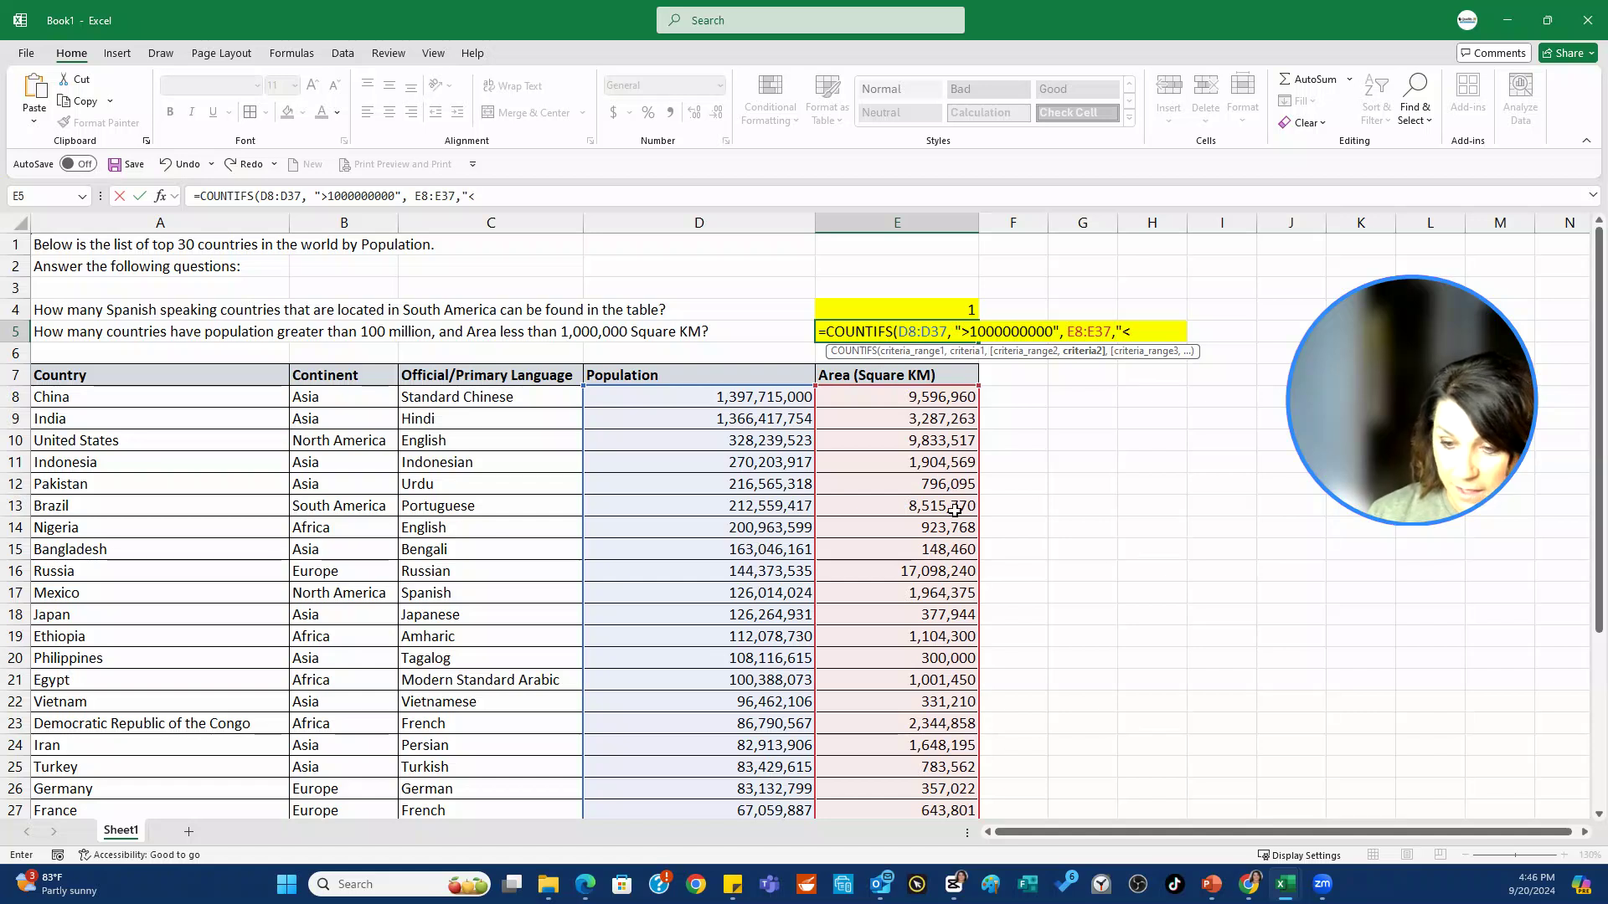
{"action": "type", "text": "<1"}
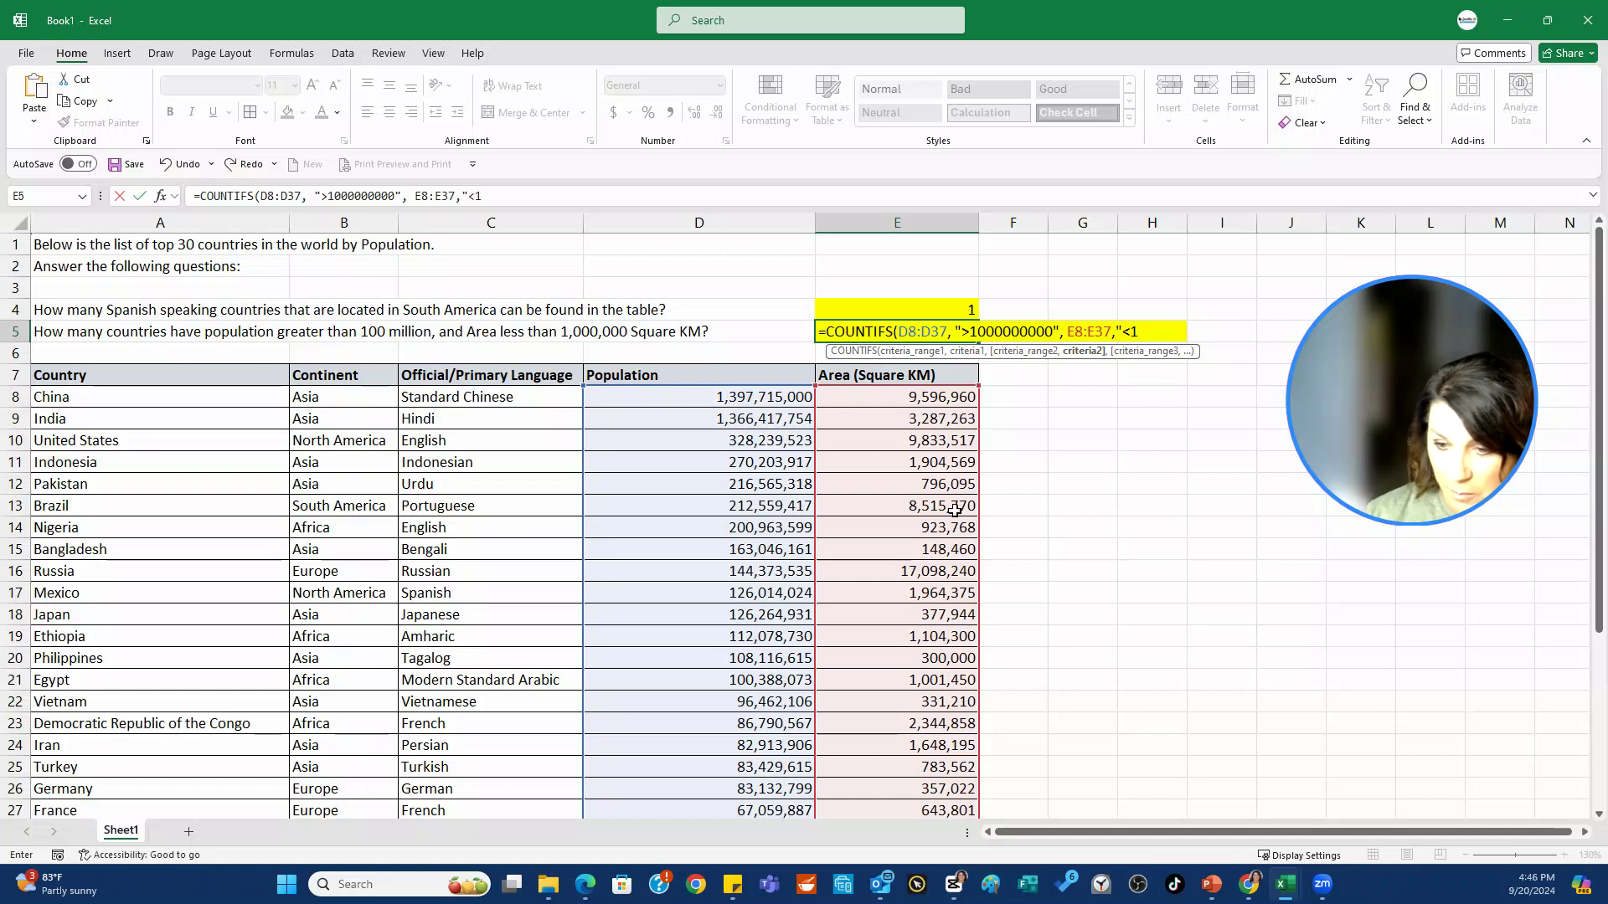
{"action": "type", "text": "00"}
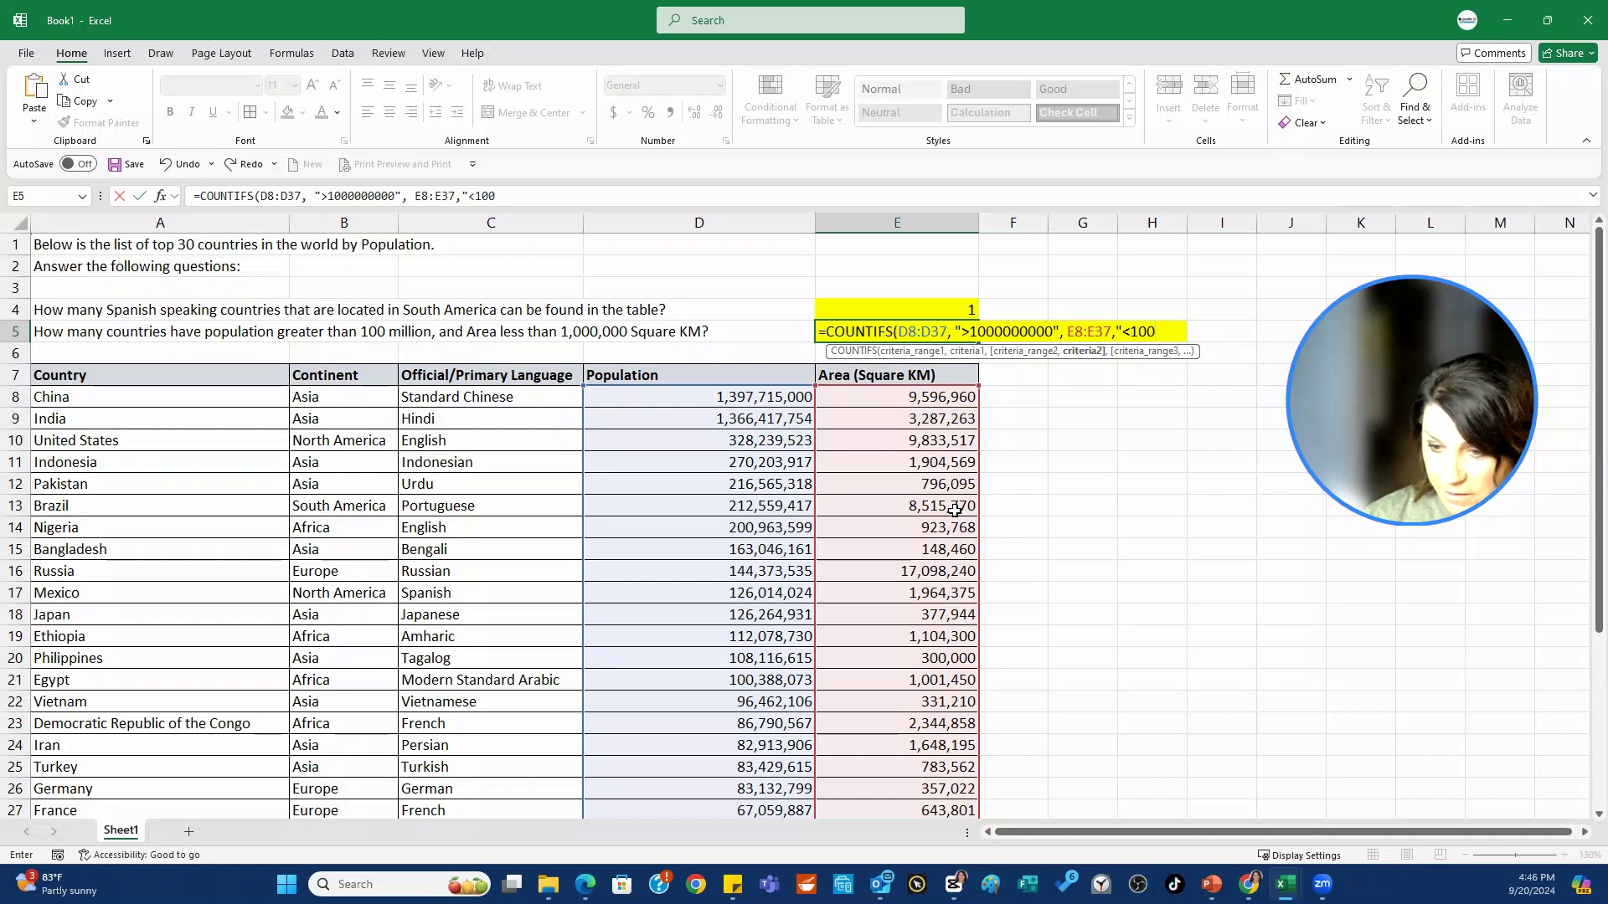
{"action": "type", "text": "000"}
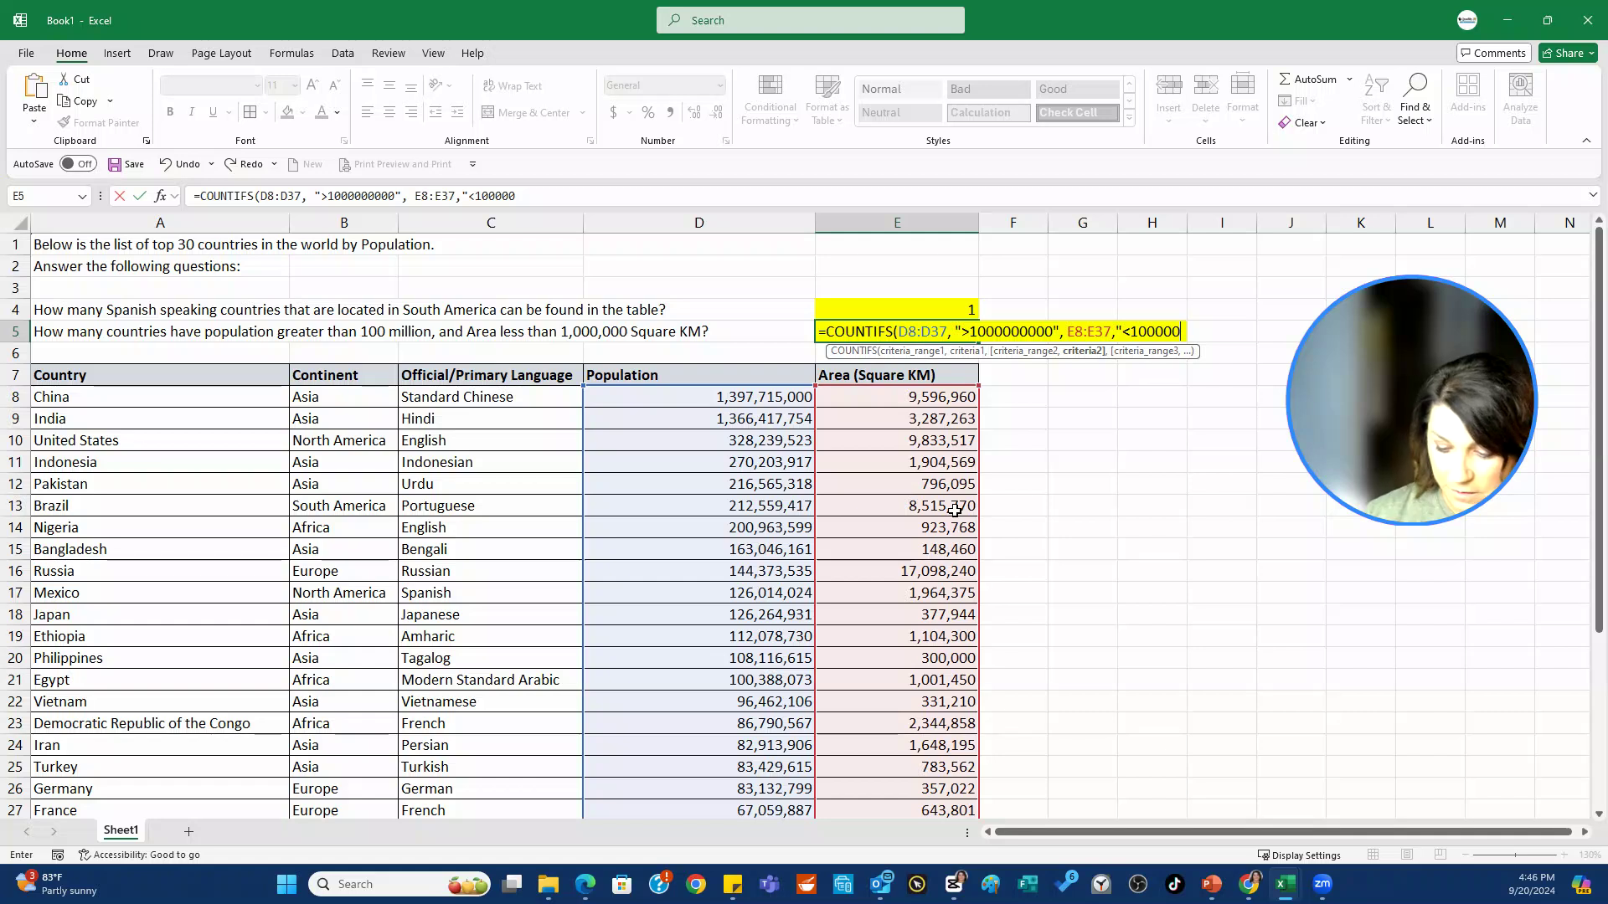
{"action": "type", "text": "\")"}
{"action": "key", "text": "Return"}
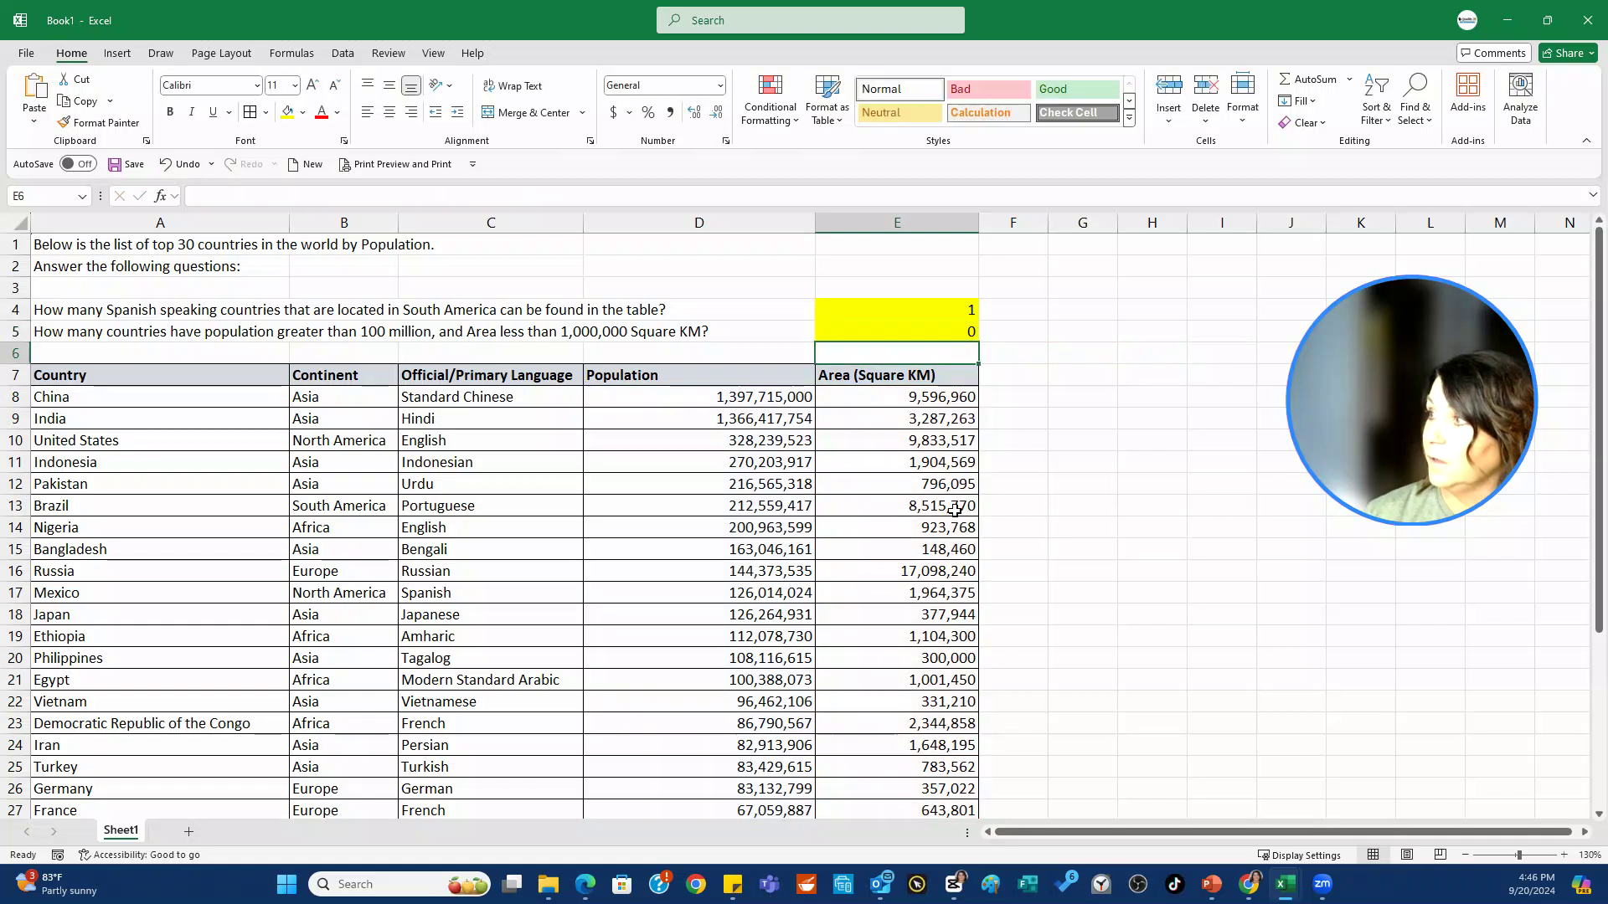
Correct the area criterion in the E5 formula to "<1000000"
{"action": "left_click", "coordinate": [921, 334]}
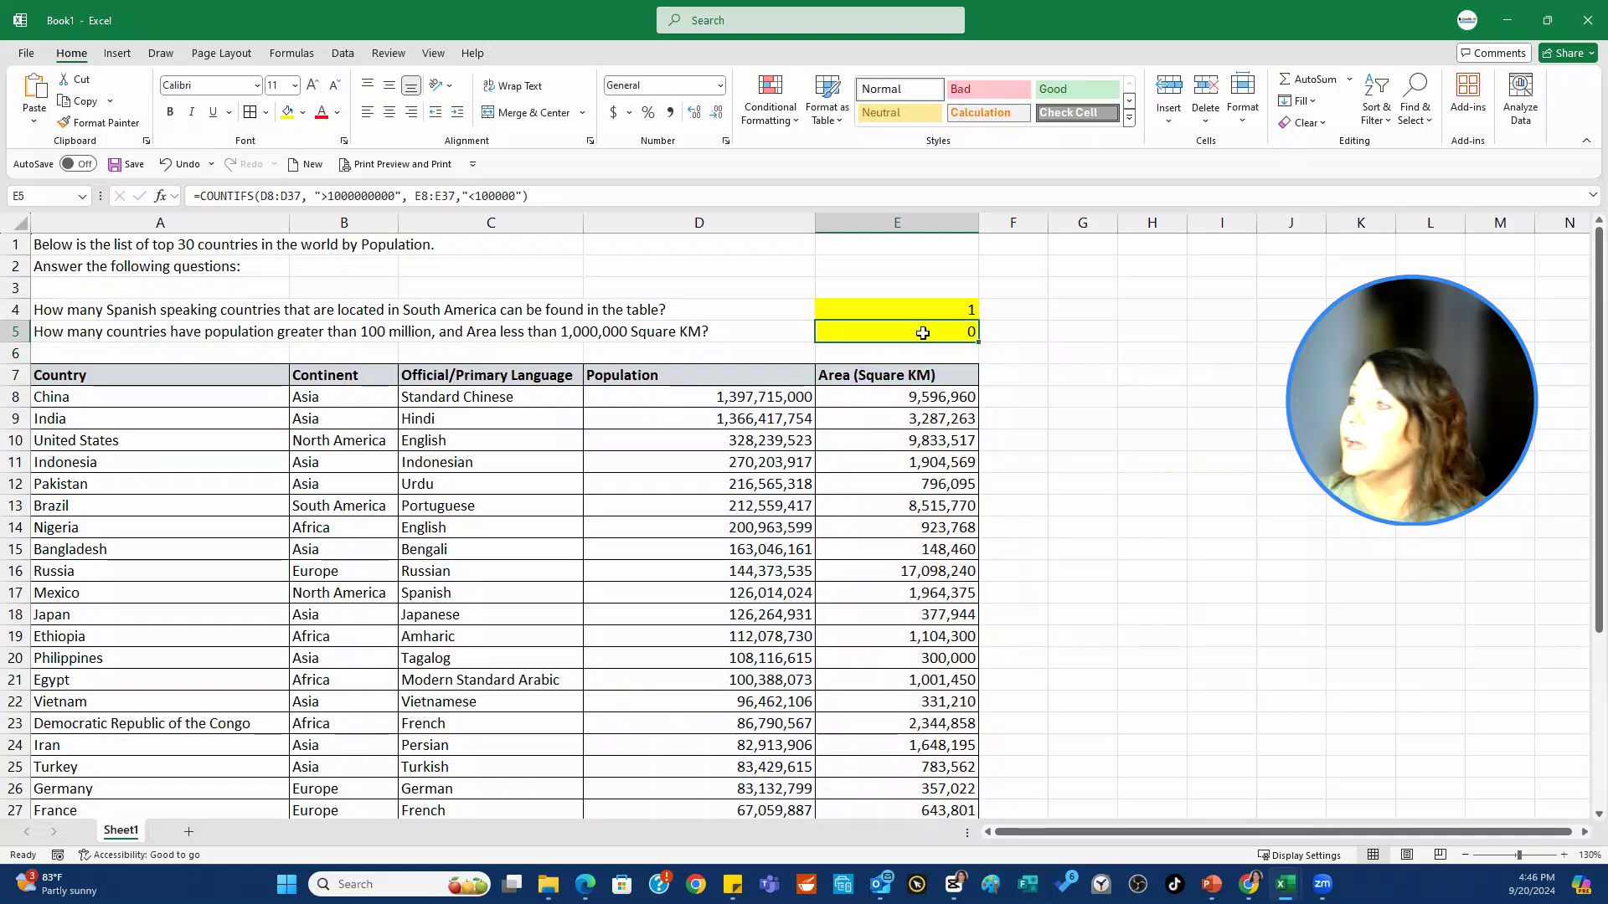
{"action": "left_click", "coordinate": [517, 195]}
{"action": "type", "text": "0"}
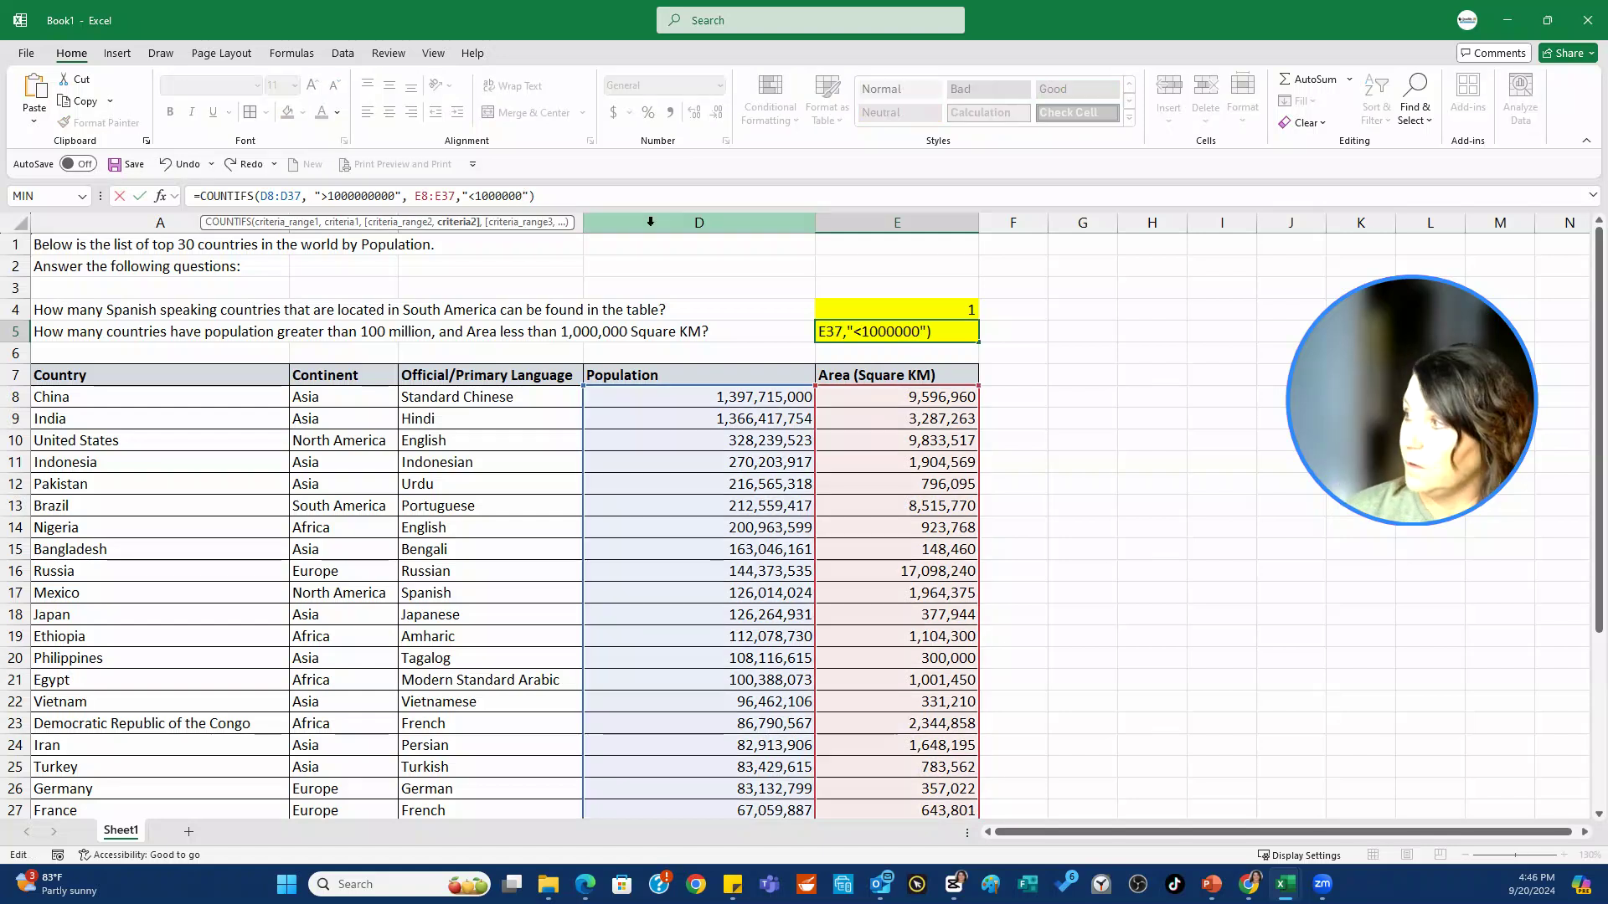
{"action": "key", "text": "Return"}
Correct the population criterion in the E5 formula to ">100000000" and reselect the cell to review the formula
{"action": "left_click", "coordinate": [882, 334]}
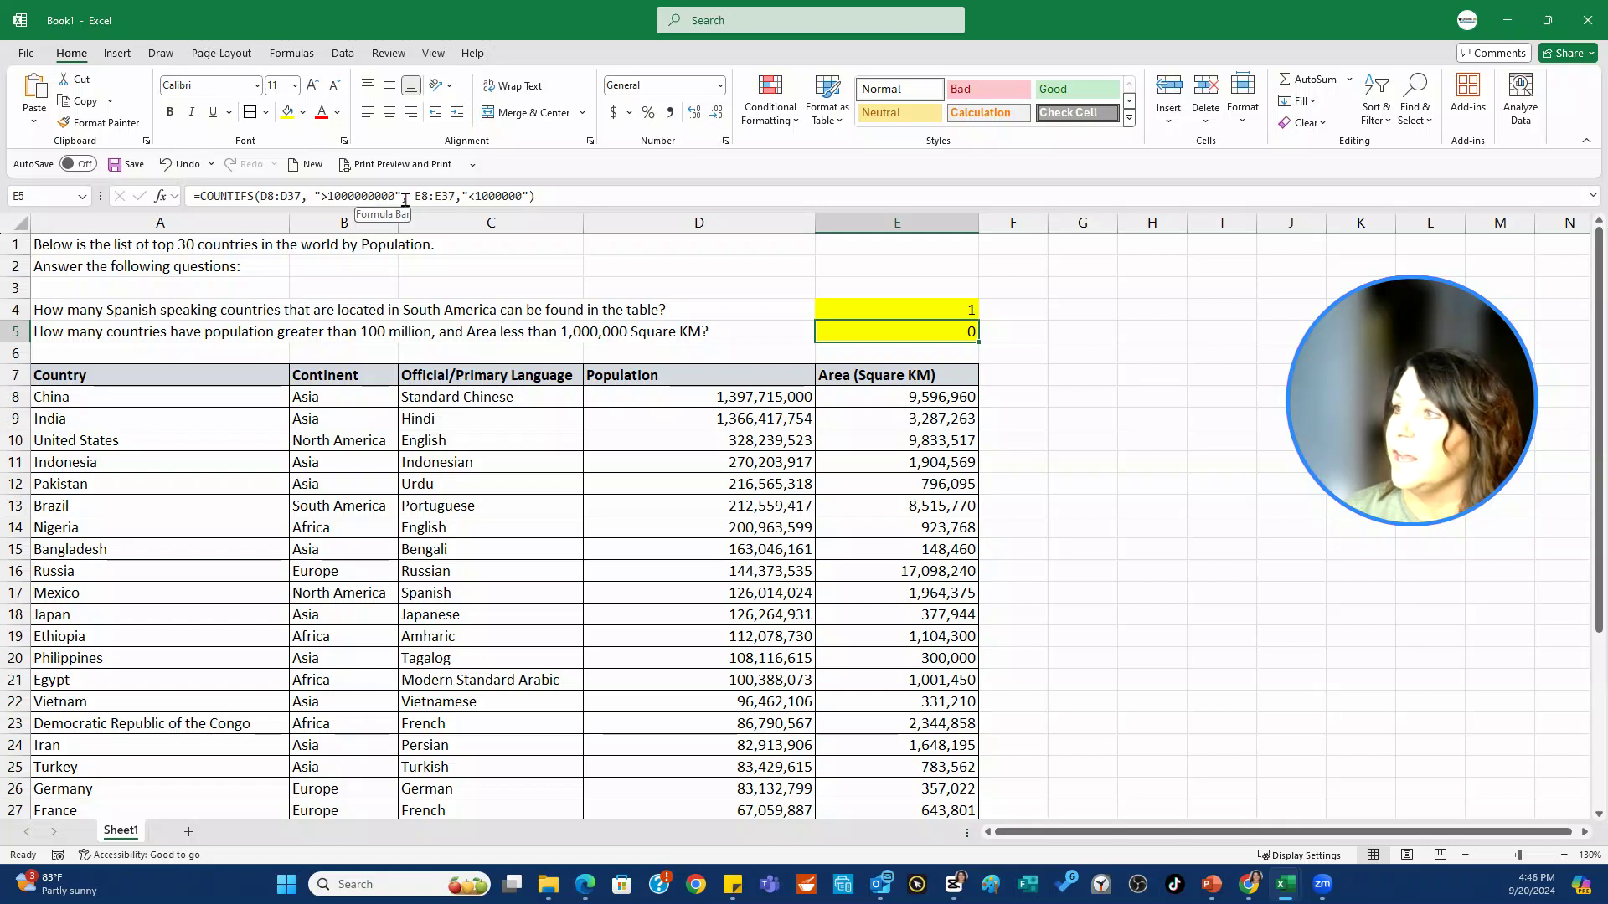
{"action": "left_click", "coordinate": [382, 196]}
{"action": "key", "text": "BackSpace"}
{"action": "left_click", "coordinate": [555, 191]}
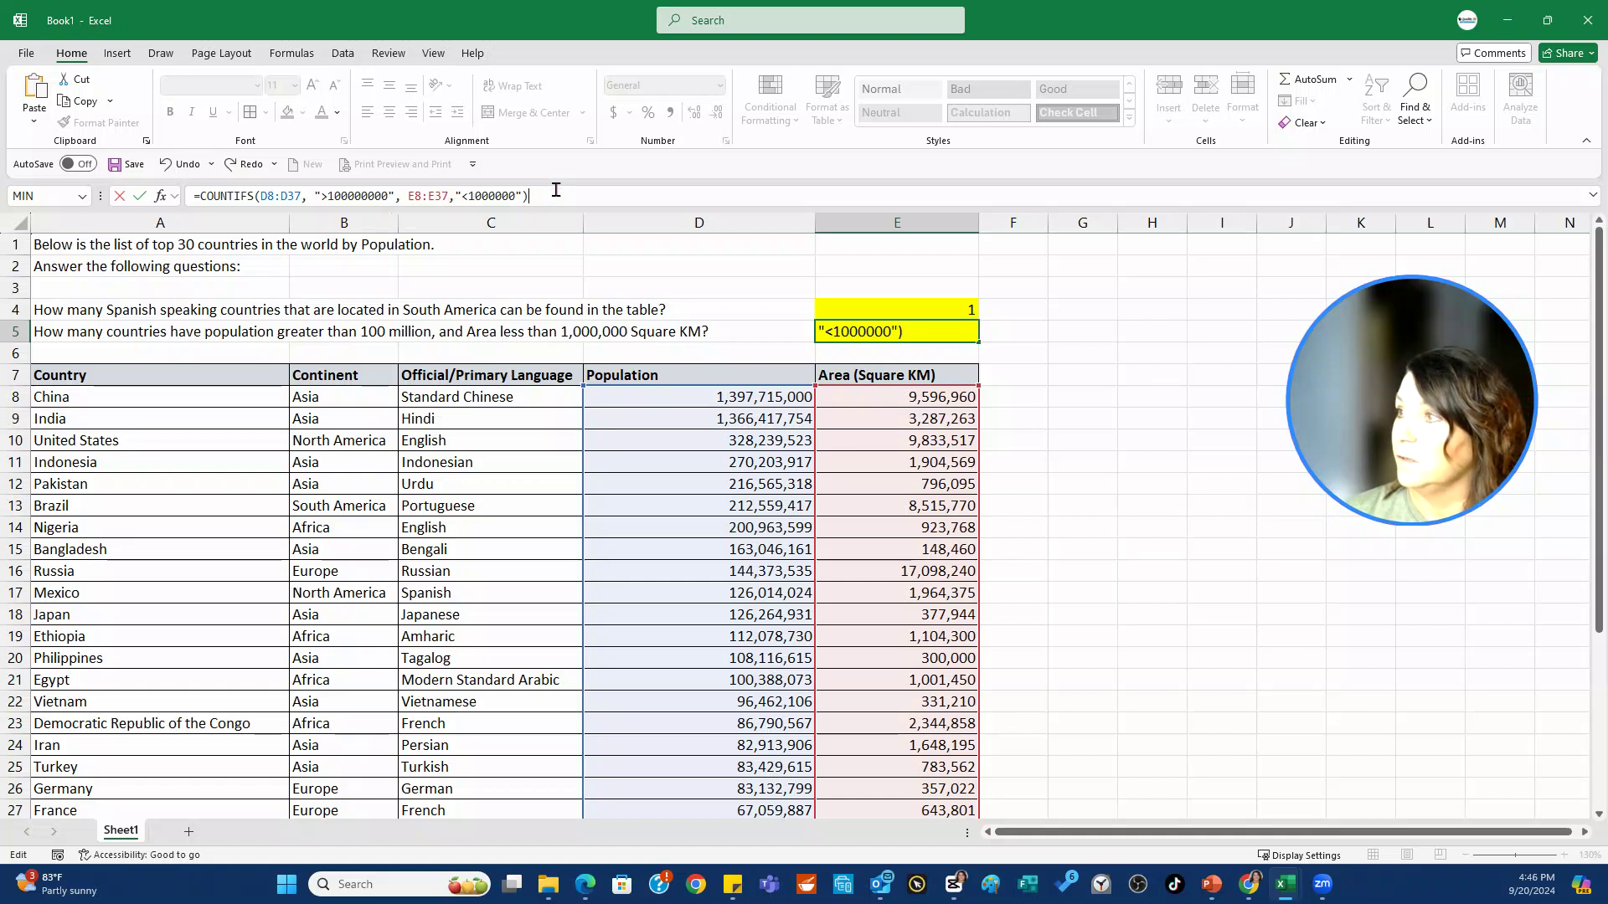
{"action": "key", "text": "Return"}
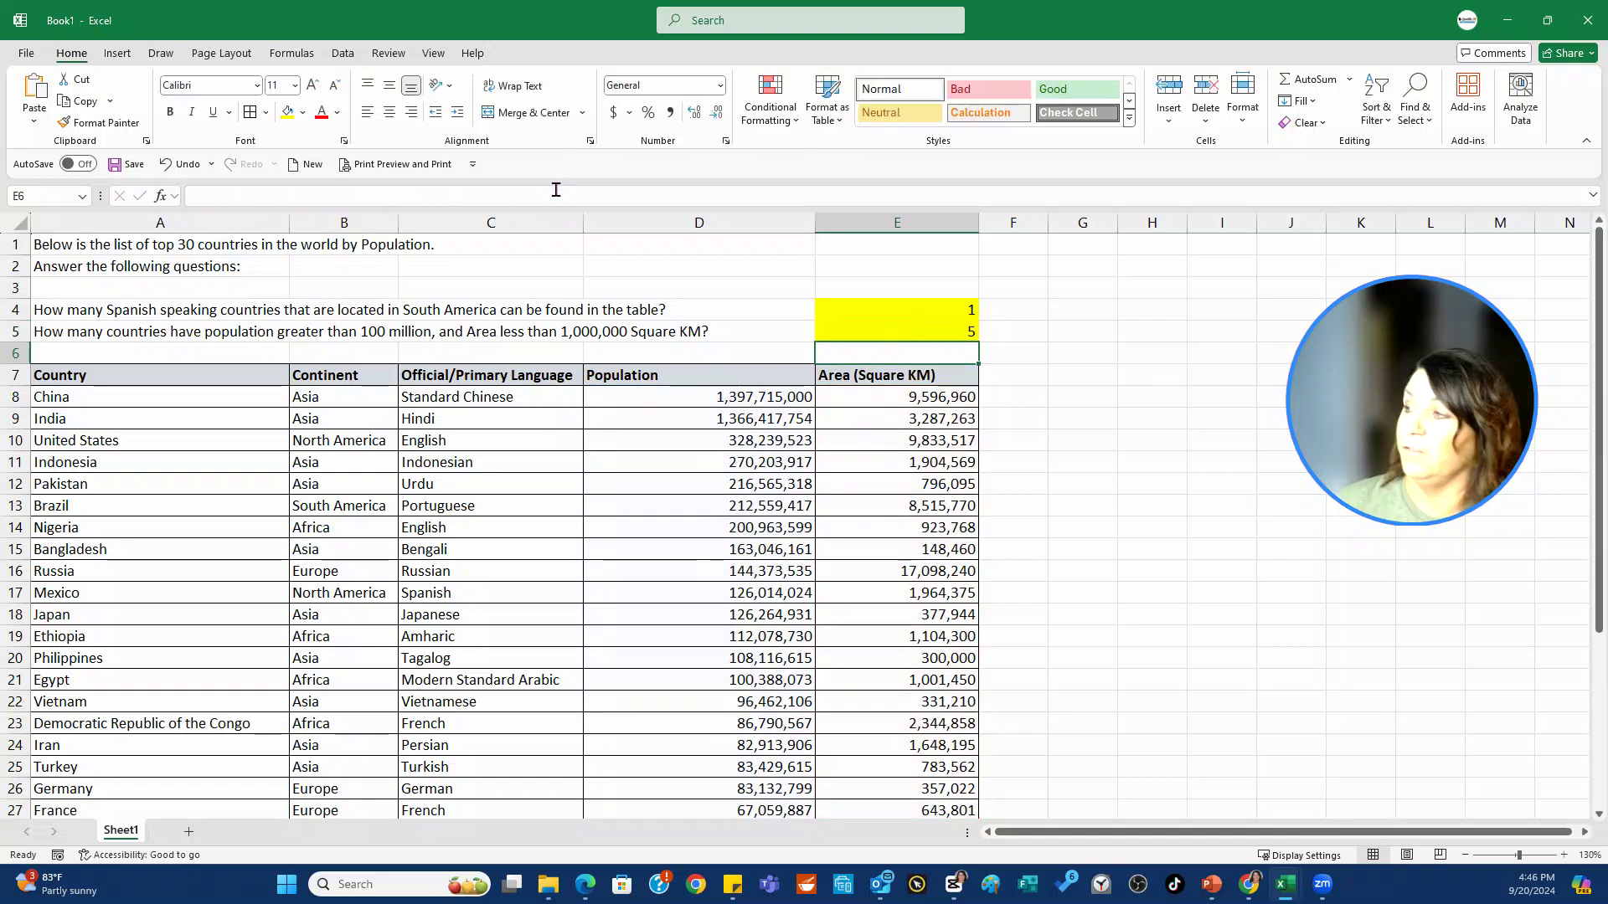
{"action": "left_click", "coordinate": [842, 328]}
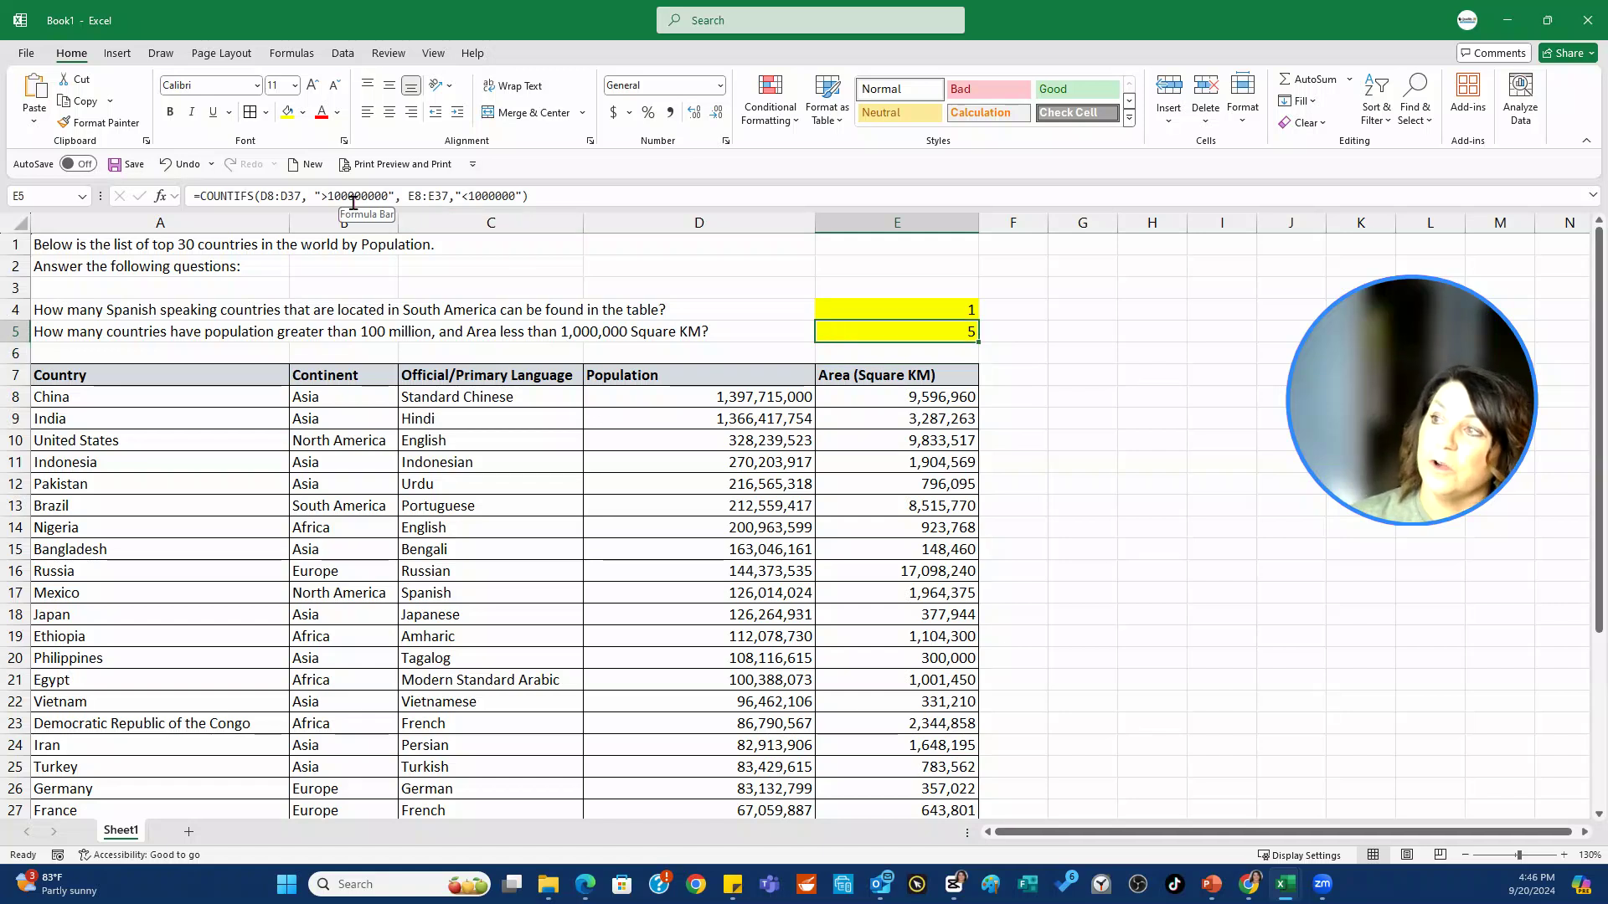